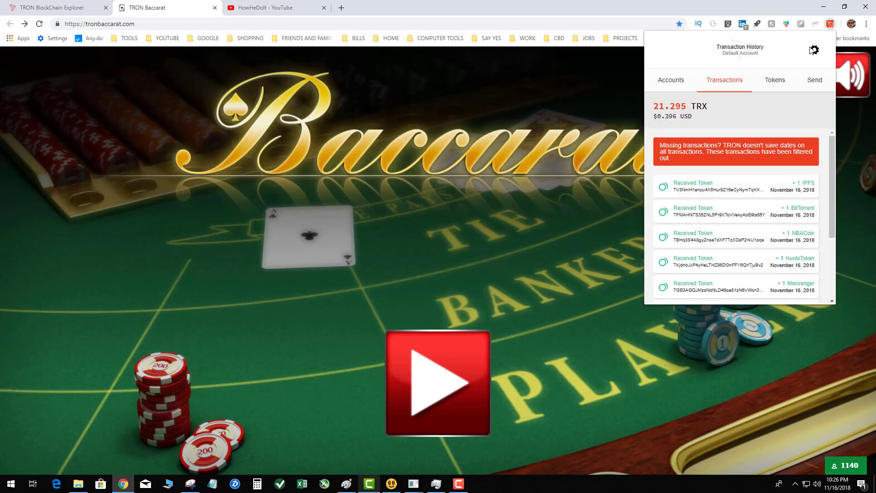
- Bet two 10 TRX chips on PLAYER in Baccarat, deal, and confirm in TronLink
{"action": "left_click", "coordinate": [528, 218]}
{"action": "left_click", "coordinate": [432, 401]}
{"action": "left_click", "coordinate": [221, 462]}
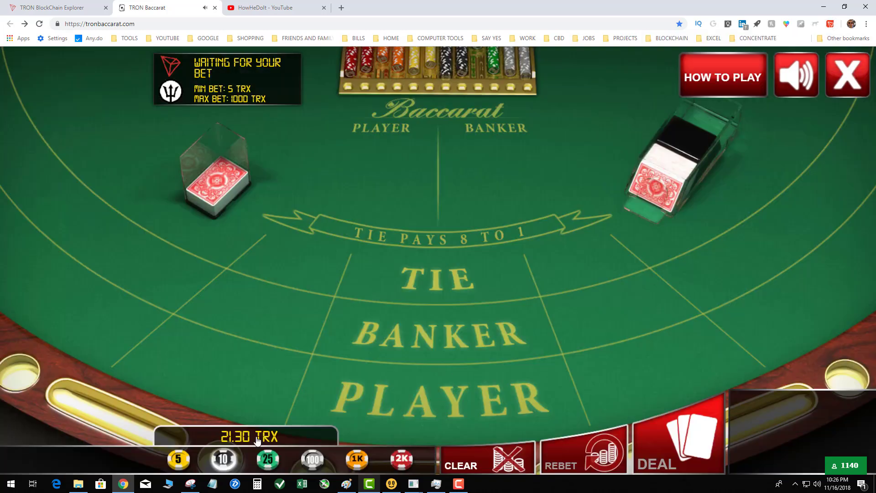
{"action": "left_click", "coordinate": [442, 400]}
{"action": "left_click", "coordinate": [445, 388]}
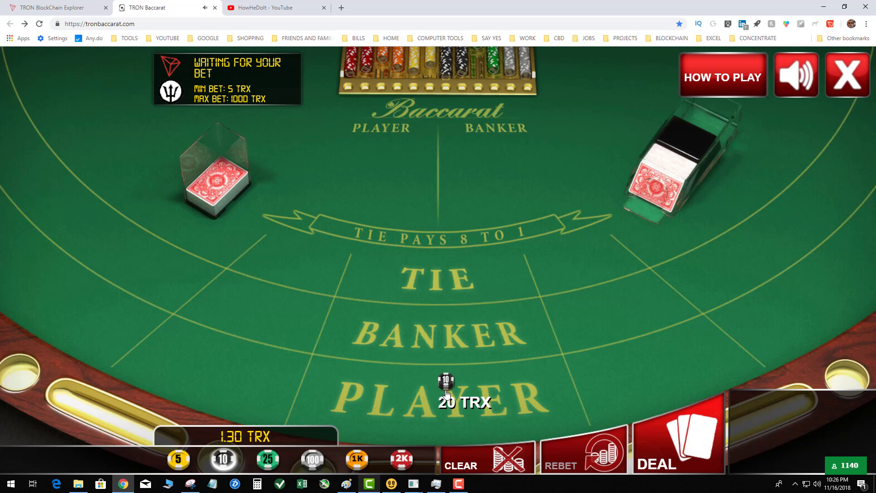
{"action": "left_click", "coordinate": [675, 452]}
{"action": "left_click", "coordinate": [179, 209]}
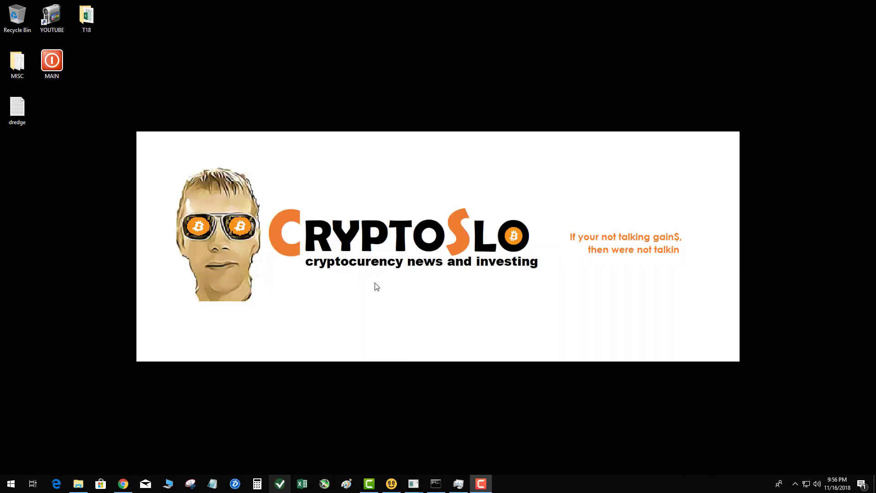
- Restore the Chrome window with the Tronscan explorer home page from the taskbar
{"action": "left_click", "coordinate": [124, 481]}
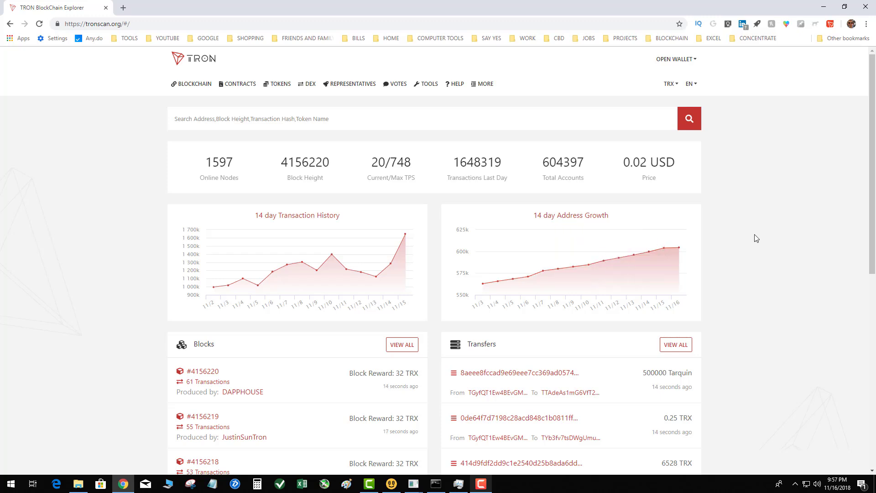
{"action": "mouse_move", "coordinate": [678, 248]}
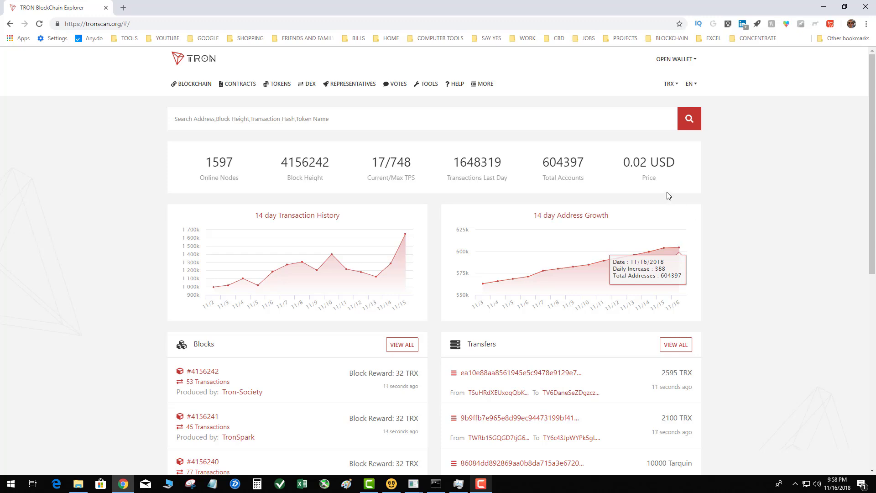
- Start creating a new wallet from Tronscan's Open Wallet menu
{"action": "left_click", "coordinate": [680, 64]}
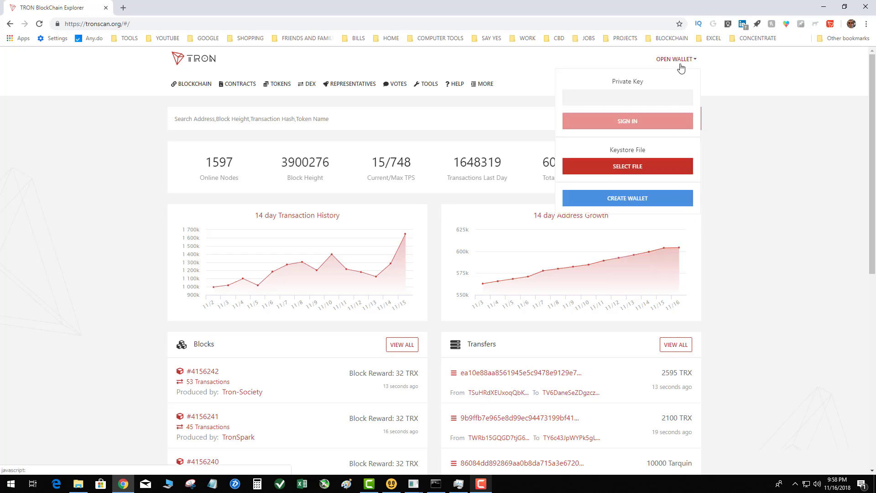
{"action": "left_click", "coordinate": [648, 197]}
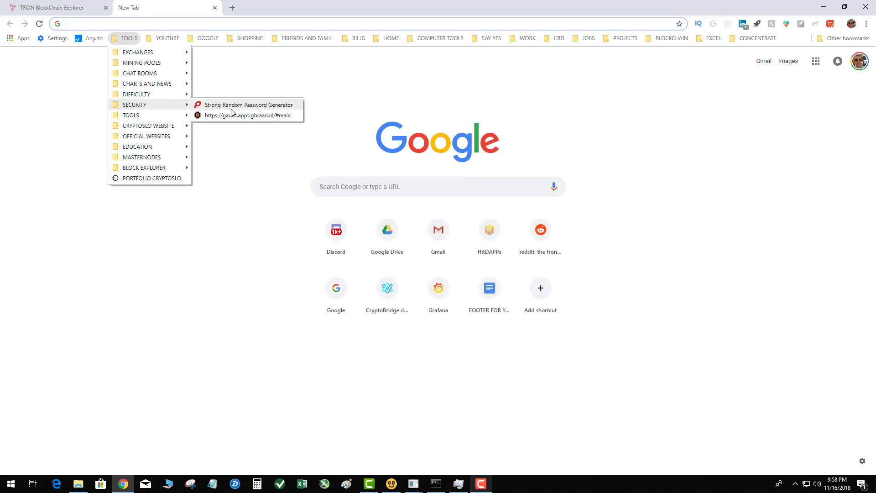
- Generate a 16-character random password on passwordsgenerator.net and select it
{"action": "left_click", "coordinate": [232, 107]}
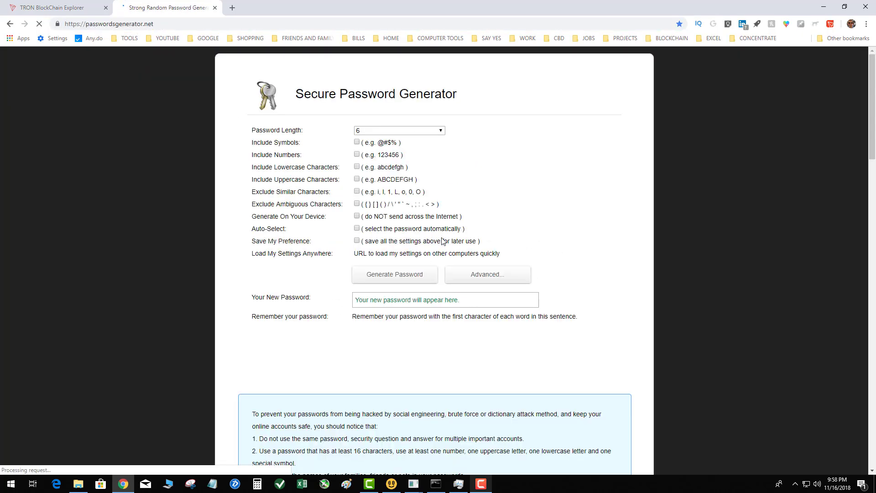
{"action": "left_click", "coordinate": [405, 279]}
{"action": "left_click_drag", "start_coordinate": [411, 300], "coordinate": [356, 298]}
{"action": "key", "text": "ctrl+c"}
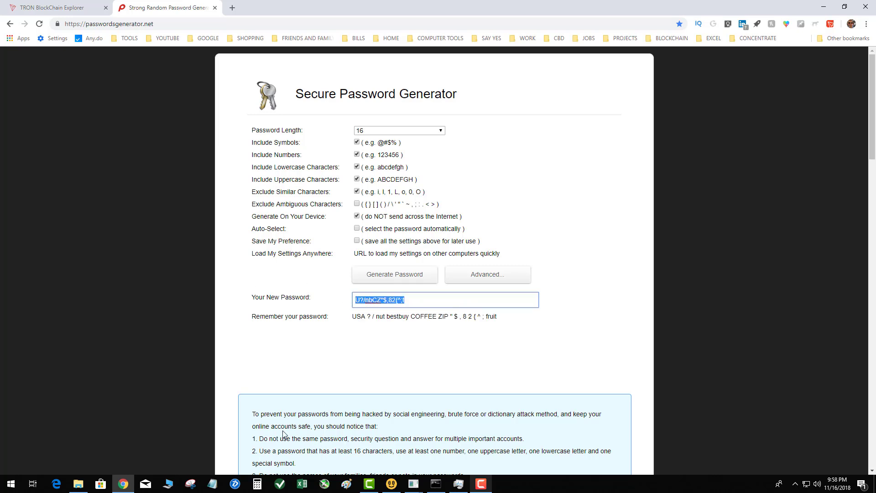
- Paste the password into a new Notepad note and copy it again
{"action": "left_click", "coordinate": [211, 484]}
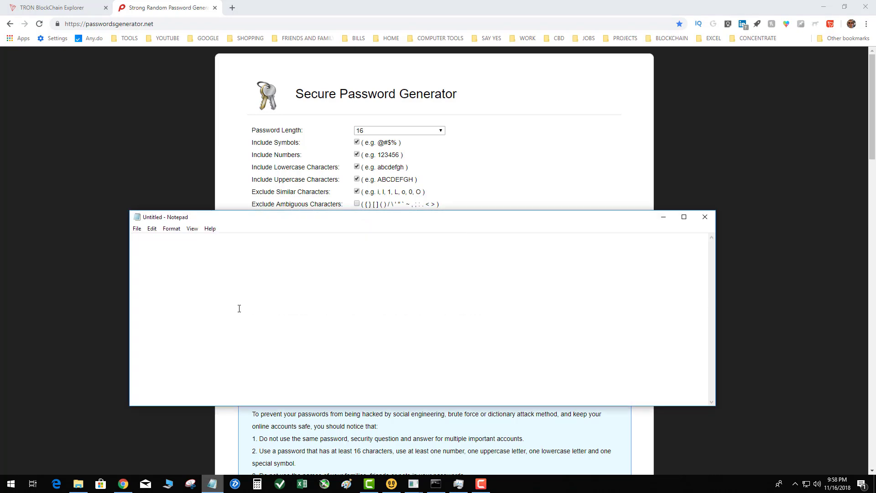
{"action": "key", "text": "ctrl+v"}
{"action": "left_click_drag", "start_coordinate": [191, 238], "coordinate": [131, 238]}
{"action": "right_click", "coordinate": [157, 252]}
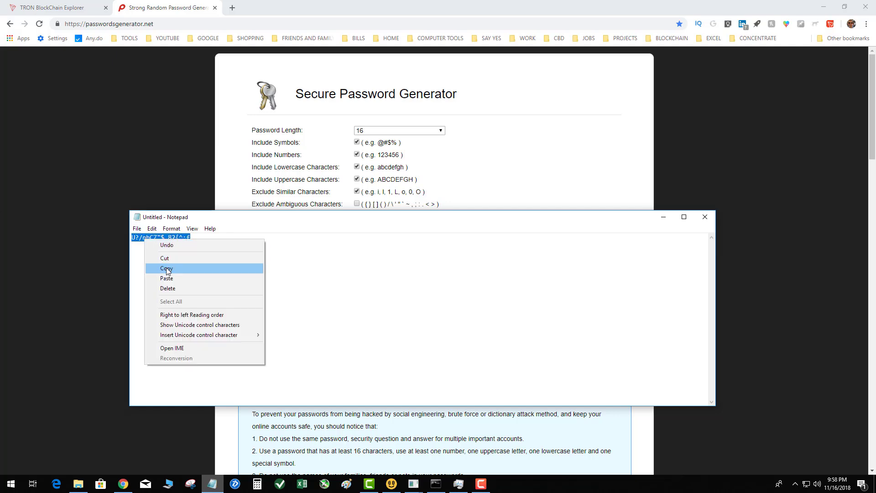
{"action": "left_click", "coordinate": [166, 268]}
- Paste the generated password into Tronscan's New Wallet password field and continue
{"action": "left_click", "coordinate": [146, 9]}
{"action": "key", "text": "ctrl+Tab"}
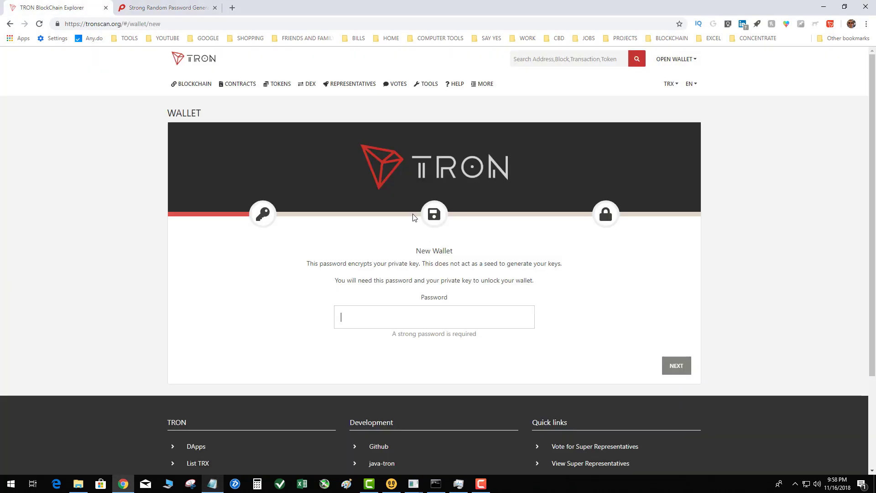
{"action": "right_click", "coordinate": [428, 316]}
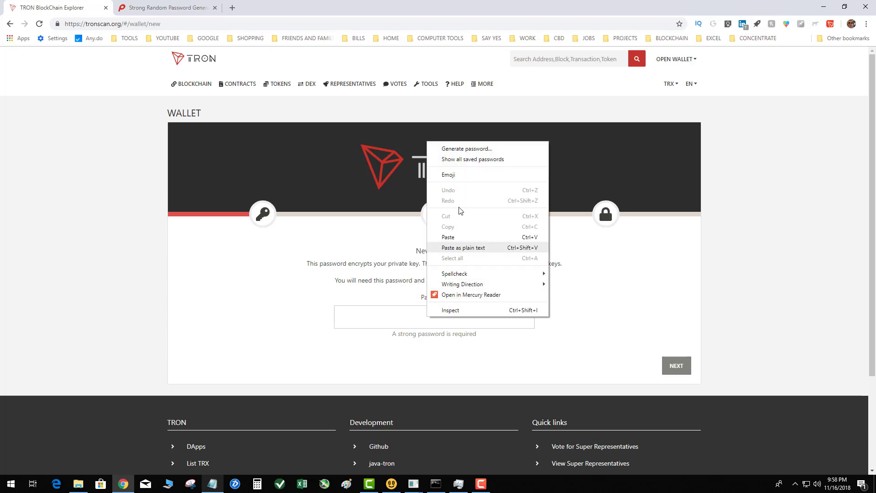
{"action": "left_click", "coordinate": [461, 237]}
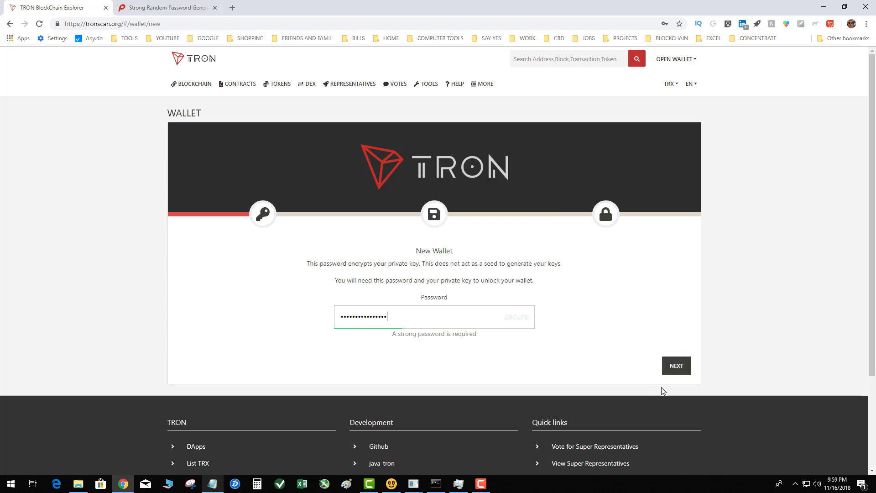
{"action": "left_click", "coordinate": [676, 368]}
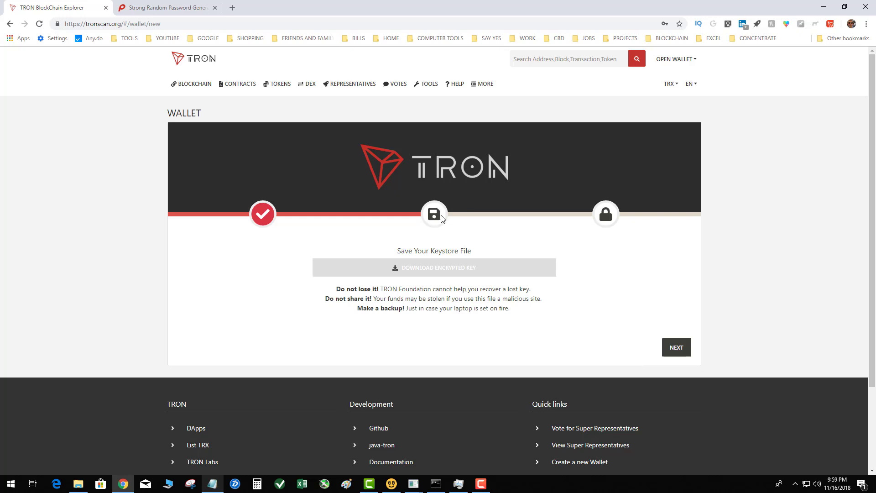
- Save the encrypted keystore file into a new Desktop folder named 'tronscan'
{"action": "left_click", "coordinate": [446, 274]}
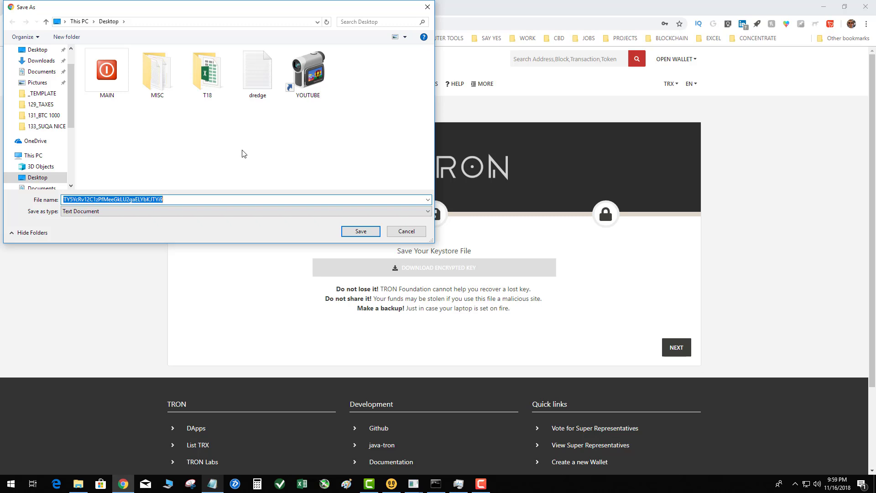
{"action": "right_click", "coordinate": [240, 168]}
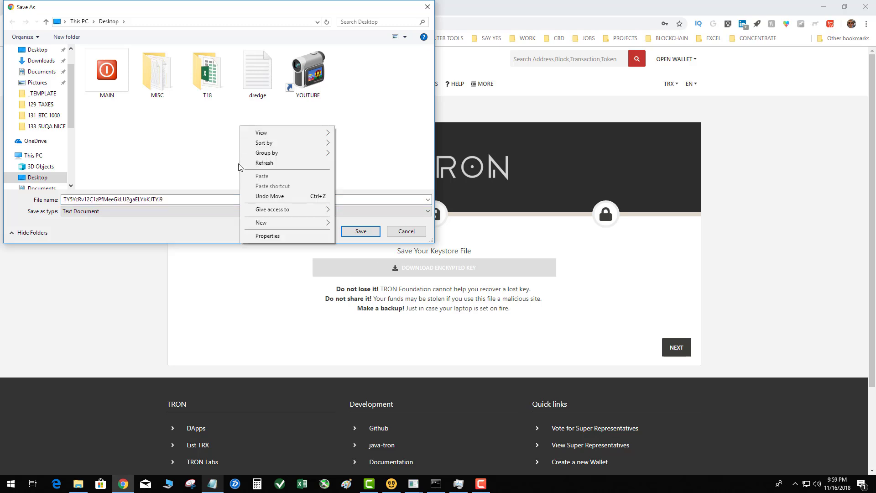
{"action": "mouse_move", "coordinate": [274, 223]}
{"action": "left_click", "coordinate": [369, 225]}
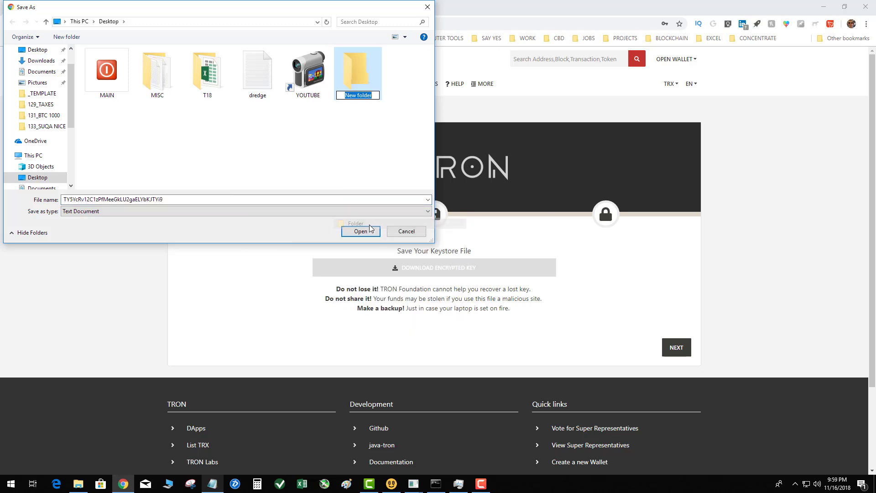
{"action": "type", "text": "tronscan"}
{"action": "key", "text": "Return"}
{"action": "left_click", "coordinate": [369, 225]}
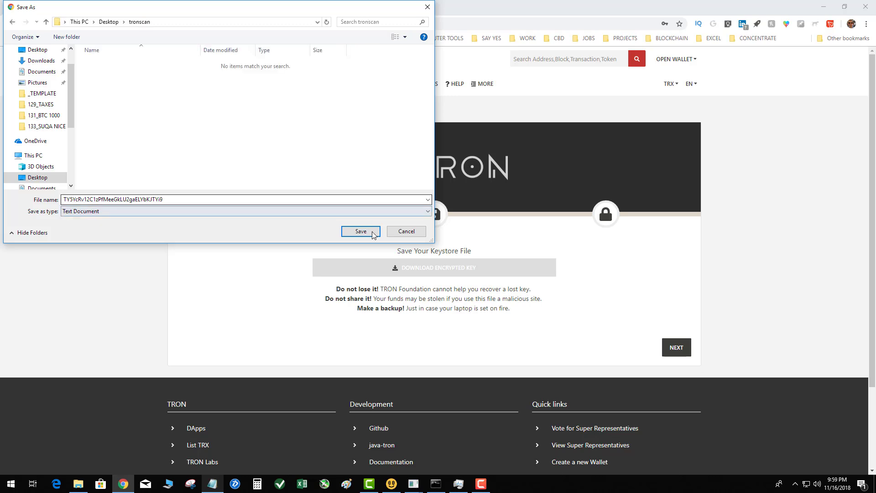
{"action": "left_click", "coordinate": [361, 231]}
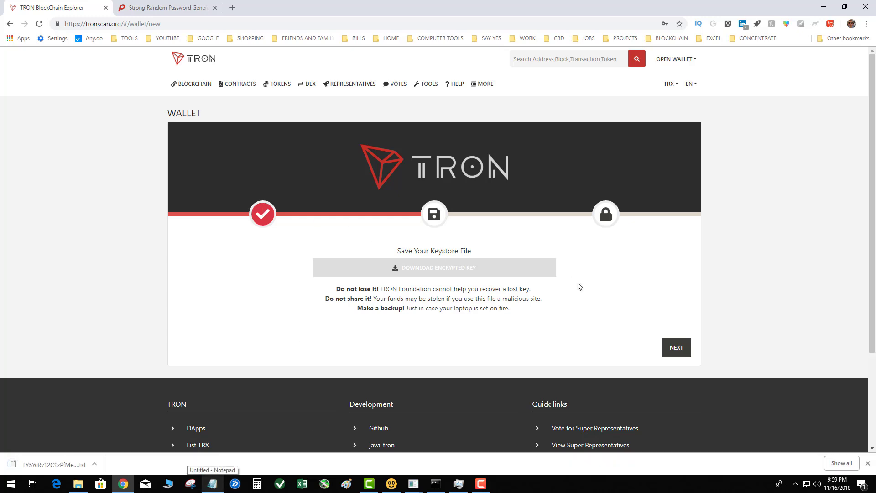
- Advance to the private key step and paste the key below the password in Notepad
{"action": "left_click", "coordinate": [677, 348]}
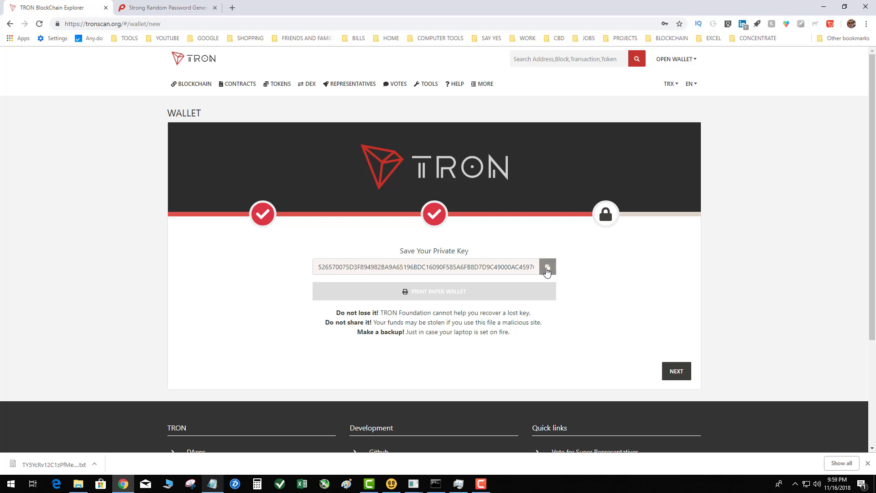
{"action": "left_click", "coordinate": [213, 484]}
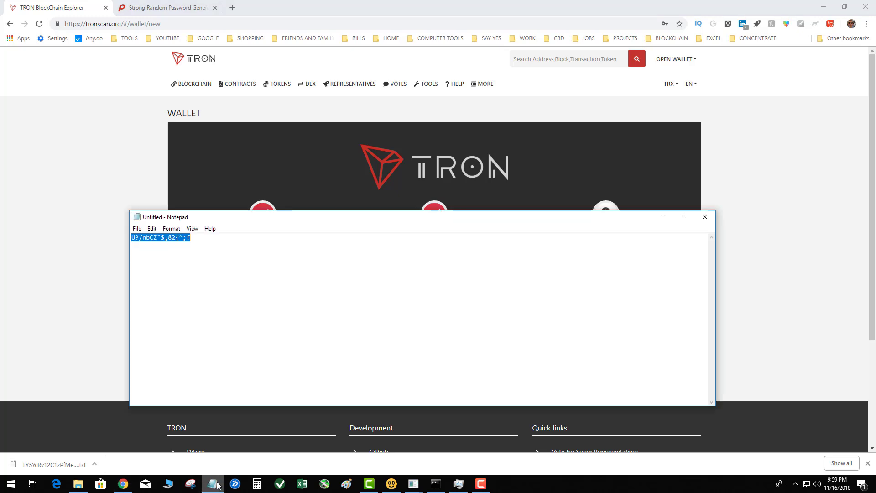
{"action": "left_click", "coordinate": [204, 237]}
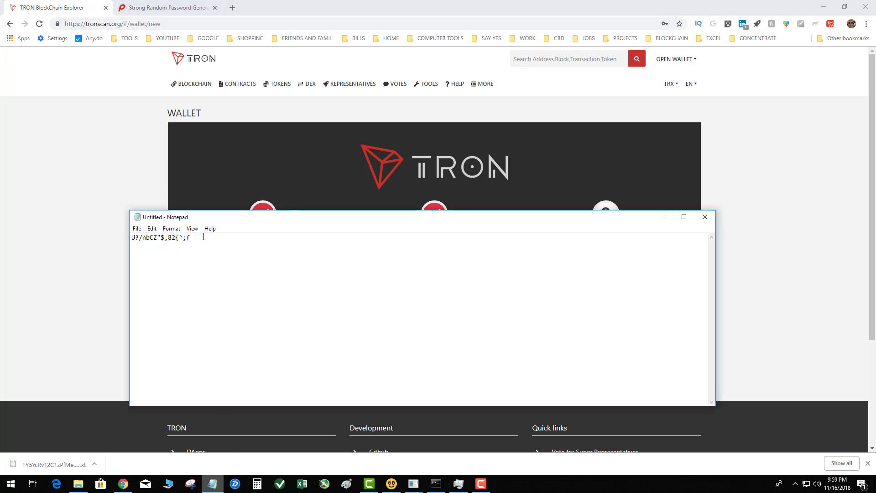
{"action": "key", "text": "ctrl+v"}
- Label the note's values with 'password' and 'key' lines above each
{"action": "key", "text": "ctrl+Home"}
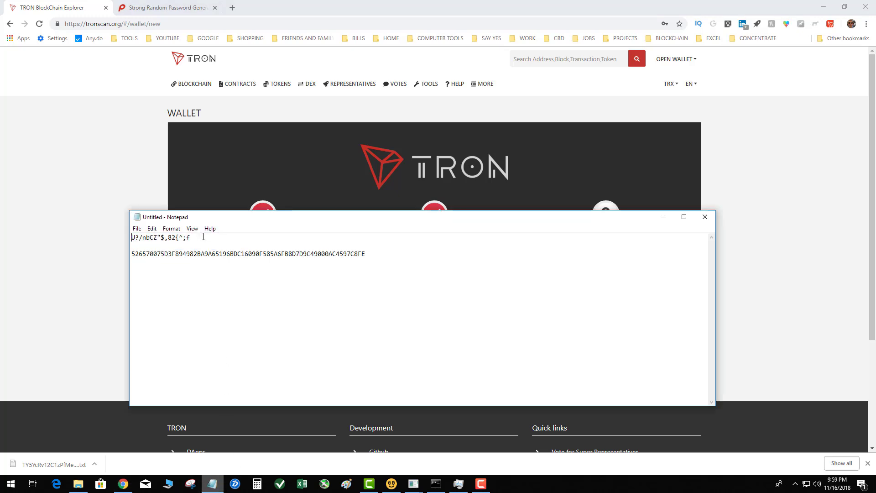
{"action": "key", "text": "Return"}
{"action": "key", "text": "Up"}
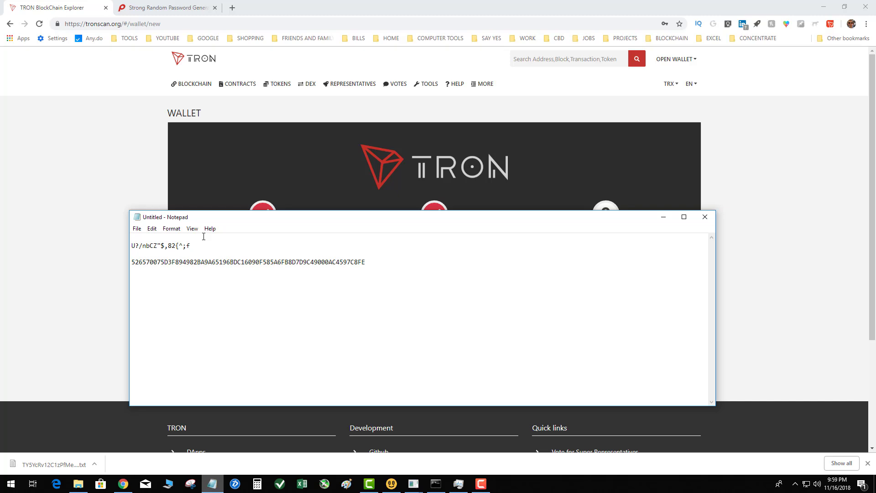
{"action": "type", "text": "password"}
{"action": "key", "text": "Down"}
{"action": "type", "text": "key"}
- Save the note as 'tronscan' in the tronscan folder and close Notepad
{"action": "left_click", "coordinate": [137, 229]}
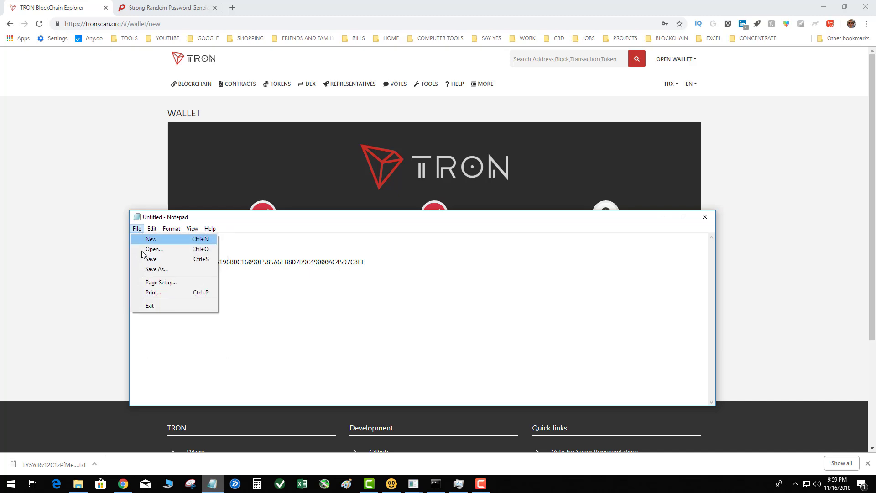
{"action": "left_click", "coordinate": [150, 270]}
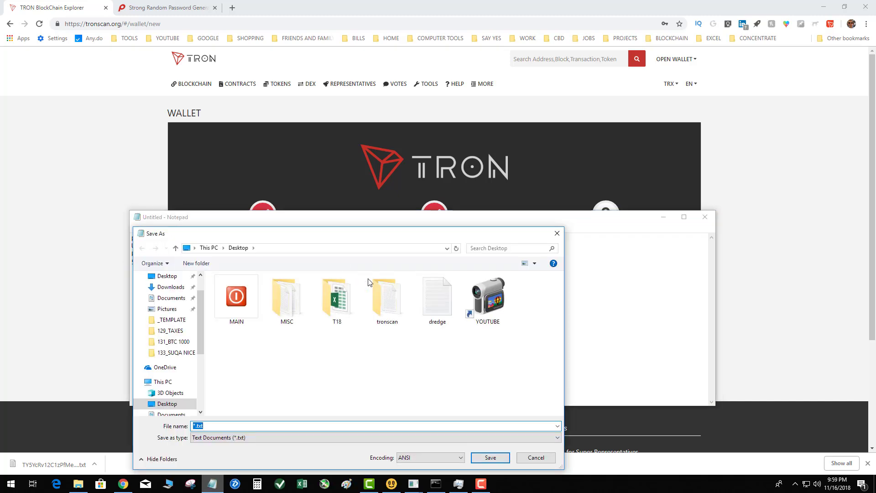
{"action": "double_click", "coordinate": [390, 302]}
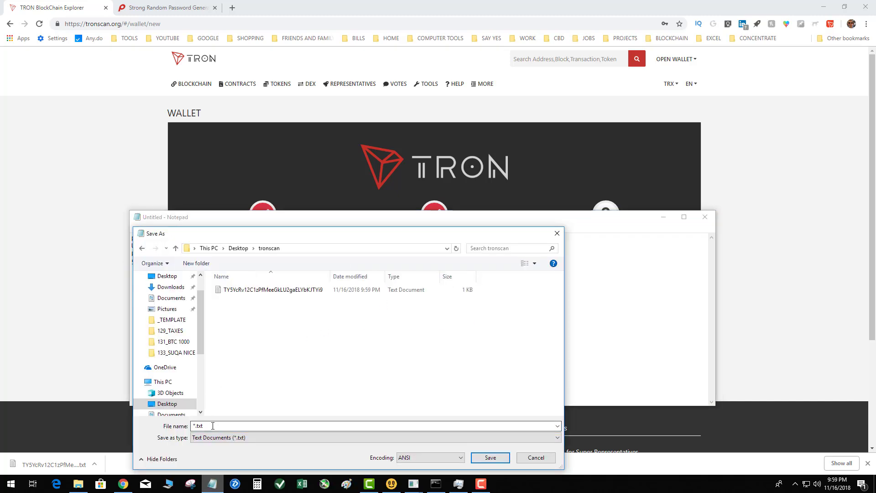
{"action": "type", "text": "tronscan"}
{"action": "key", "text": "Return"}
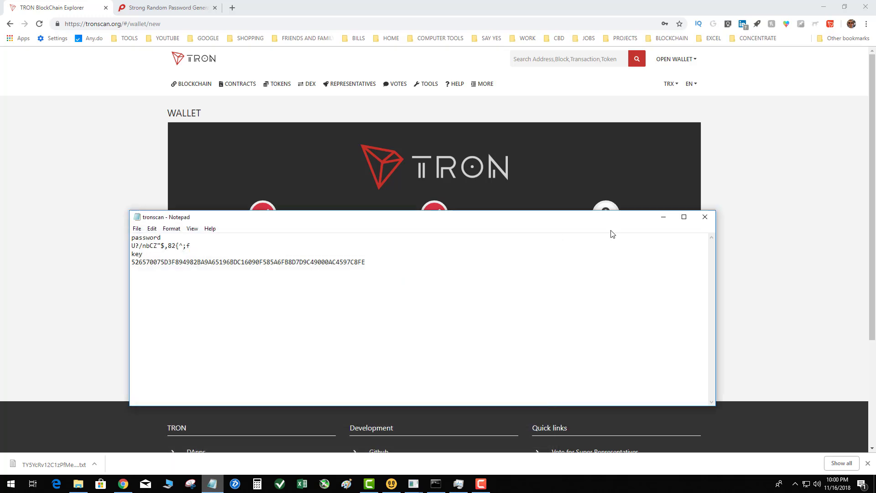
{"action": "left_click", "coordinate": [705, 219]}
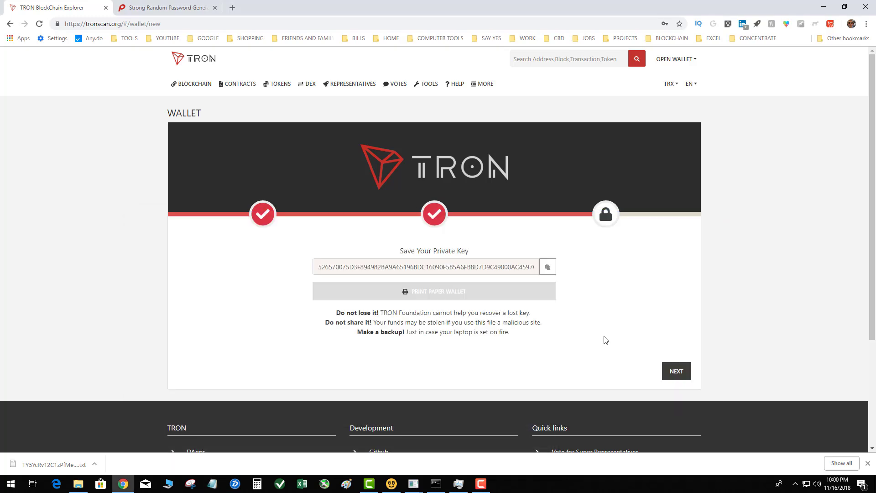
- Finish wallet setup, go to the new account page, and show the wallet summary
{"action": "left_click", "coordinate": [671, 371]}
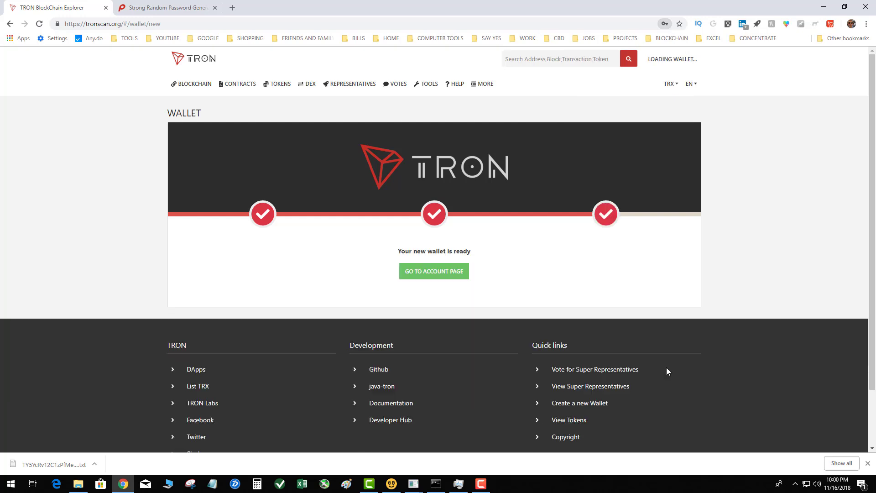
{"action": "left_click", "coordinate": [443, 270]}
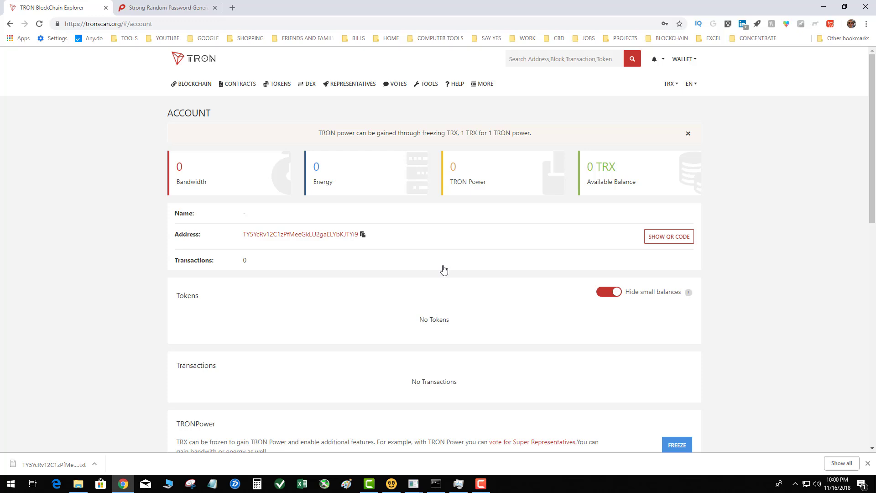
{"action": "left_click", "coordinate": [680, 63]}
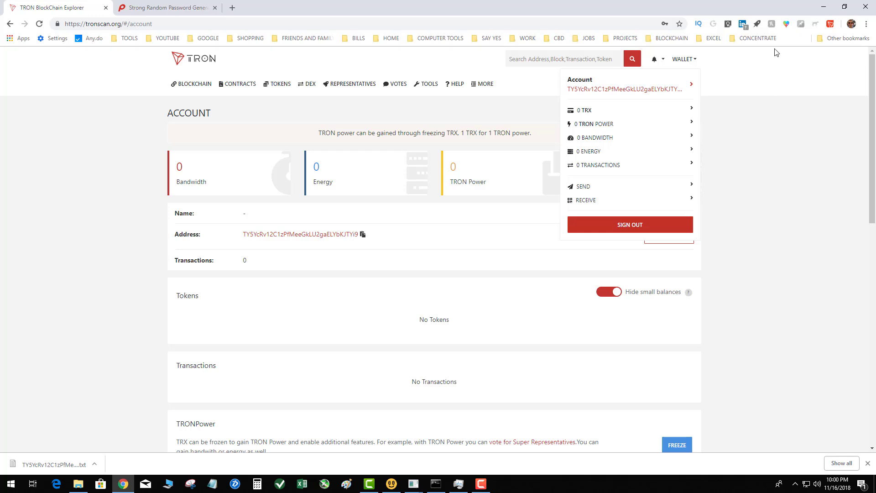
- Open the TronLink popup showing the 52.965 TRX balance and received tokens
{"action": "left_click", "coordinate": [831, 24]}
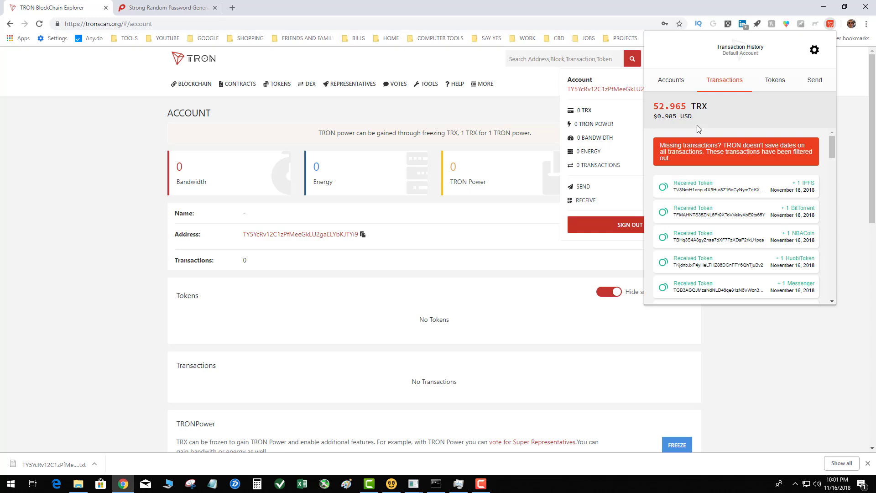
- View the wallet's Receive QR code in Tronscan, then close it
{"action": "left_click", "coordinate": [758, 353]}
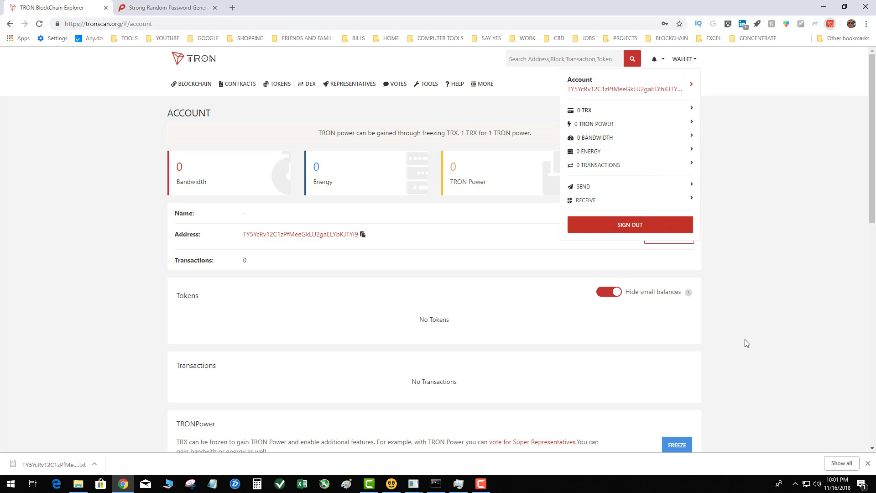
{"action": "left_click", "coordinate": [684, 59]}
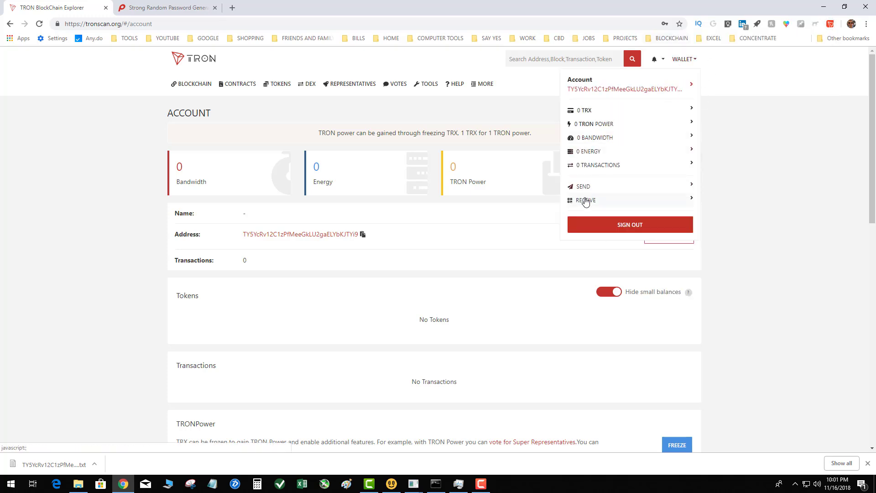
{"action": "left_click", "coordinate": [586, 201]}
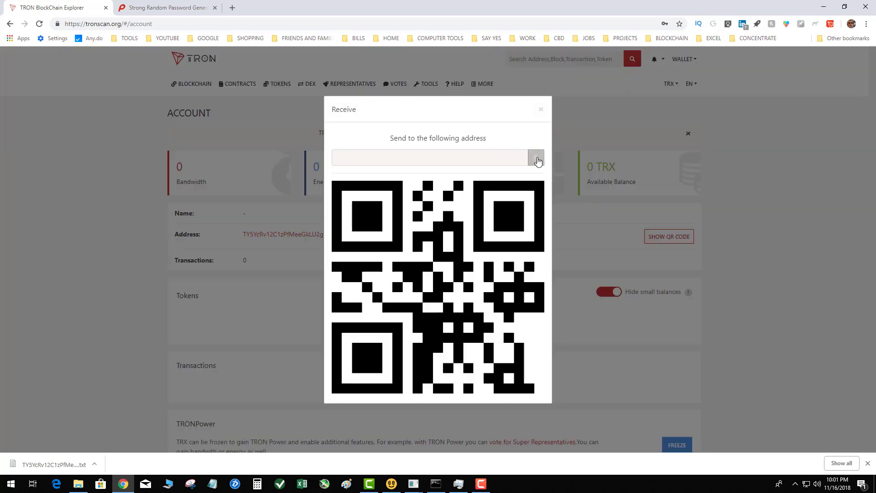
{"action": "left_click", "coordinate": [542, 109]}
- Open TronLink's Send form, paste a recipient, clear it, and close without sending
{"action": "left_click", "coordinate": [831, 23]}
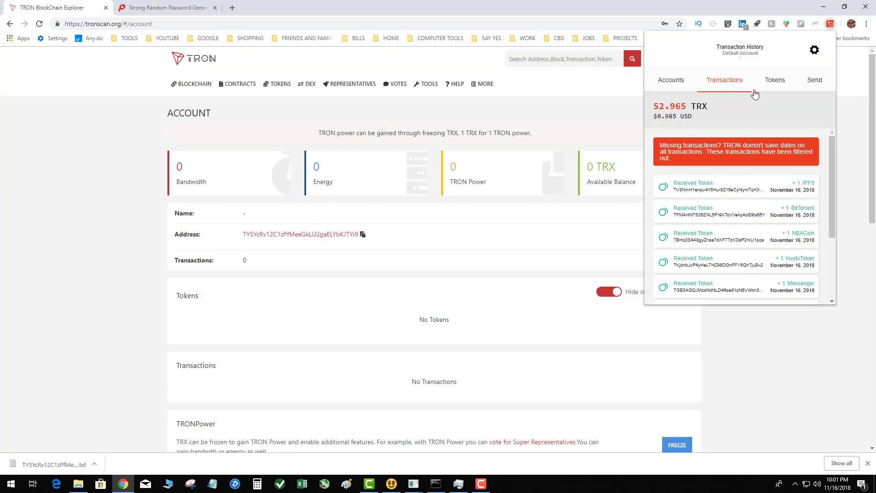
{"action": "left_click", "coordinate": [819, 80]}
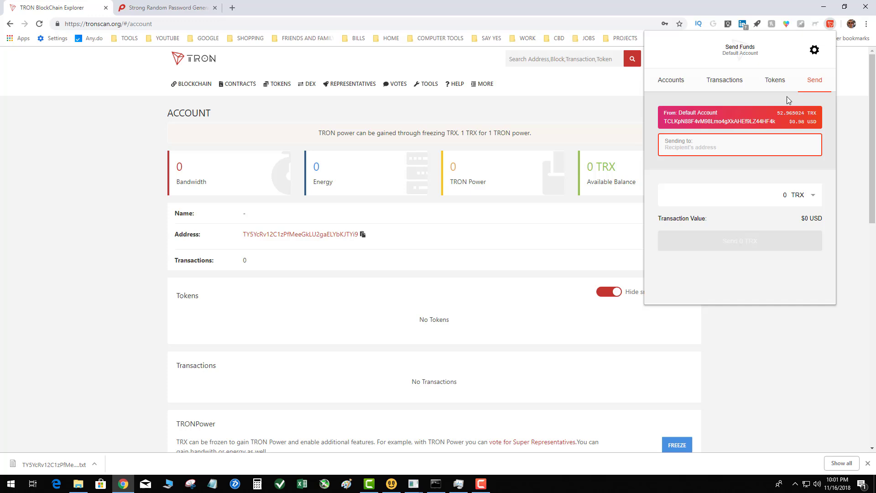
{"action": "left_click", "coordinate": [696, 146]}
{"action": "key", "text": "ctrl+v"}
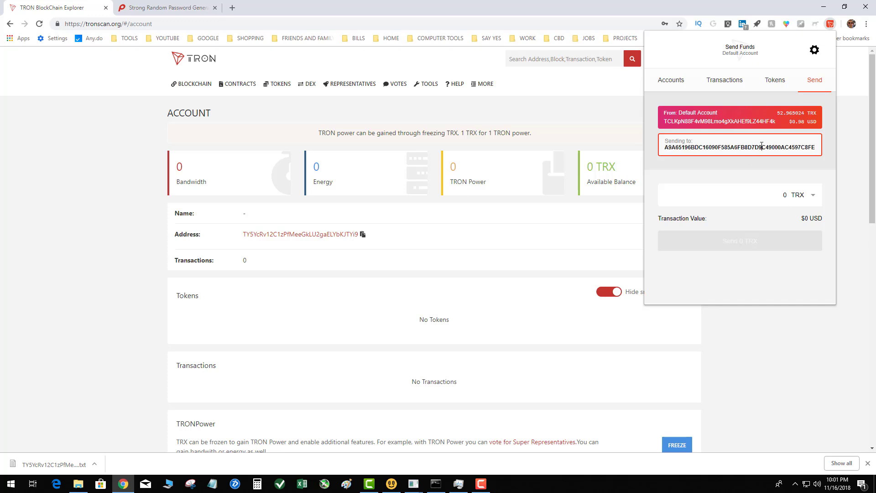
{"action": "key", "text": "ctrl+a"}
{"action": "key", "text": "BackSpace"}
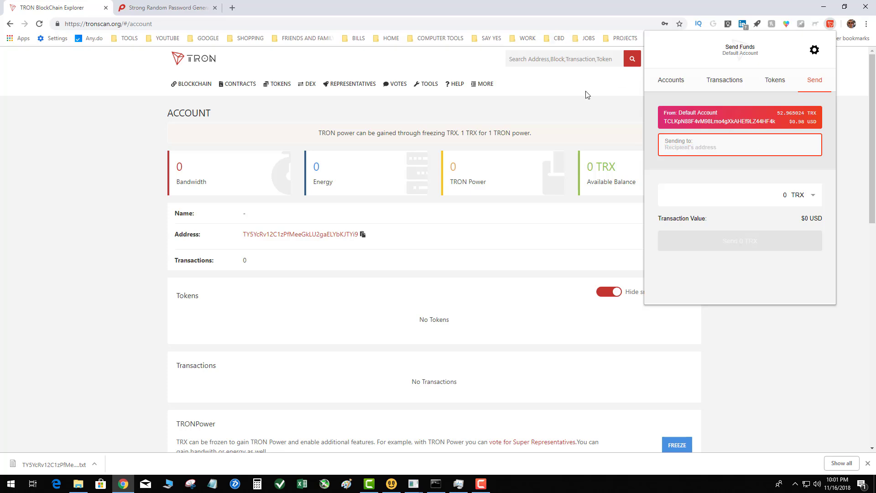
{"action": "left_click", "coordinate": [585, 92]}
- Reopen the wallet's Receive QR code and close it again
{"action": "left_click", "coordinate": [687, 60]}
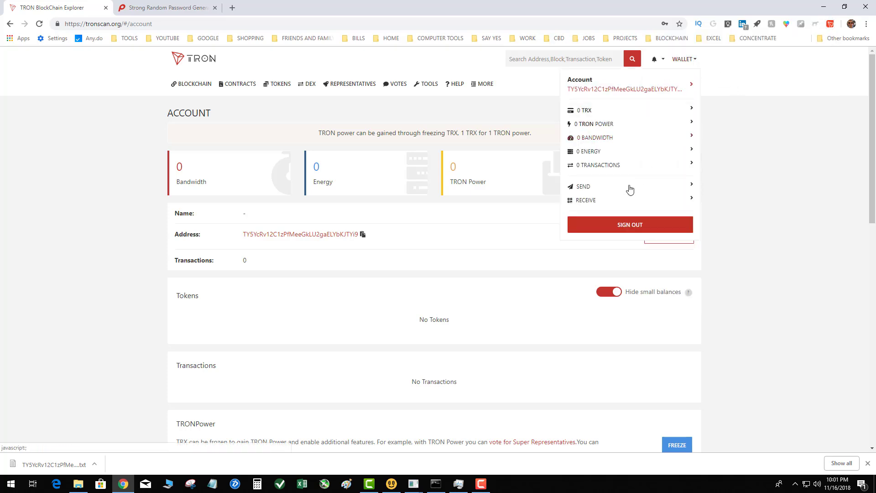
{"action": "left_click", "coordinate": [577, 201]}
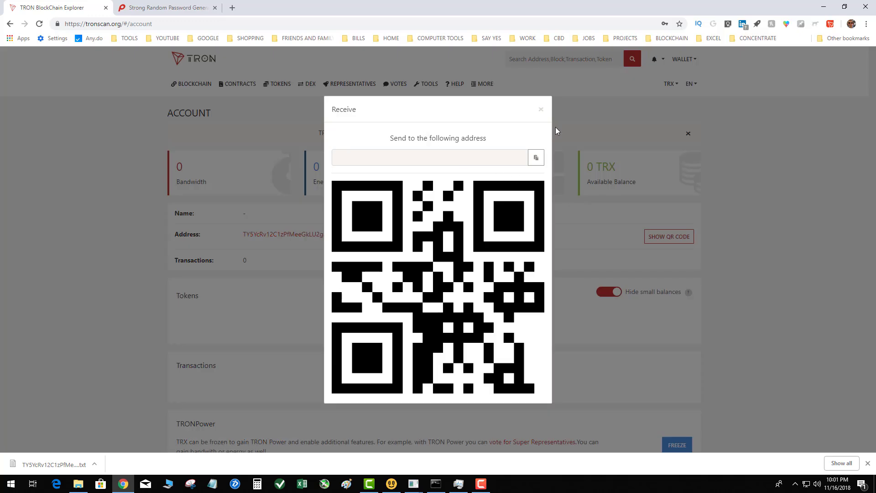
{"action": "left_click", "coordinate": [538, 115]}
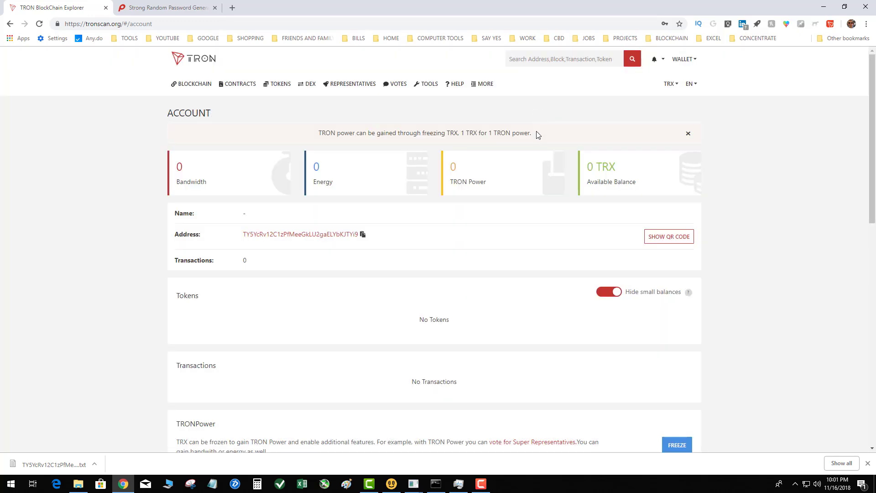
- Send 10 TRX from TronLink to the copied new wallet address and confirm the transfer
{"action": "left_click", "coordinate": [363, 235]}
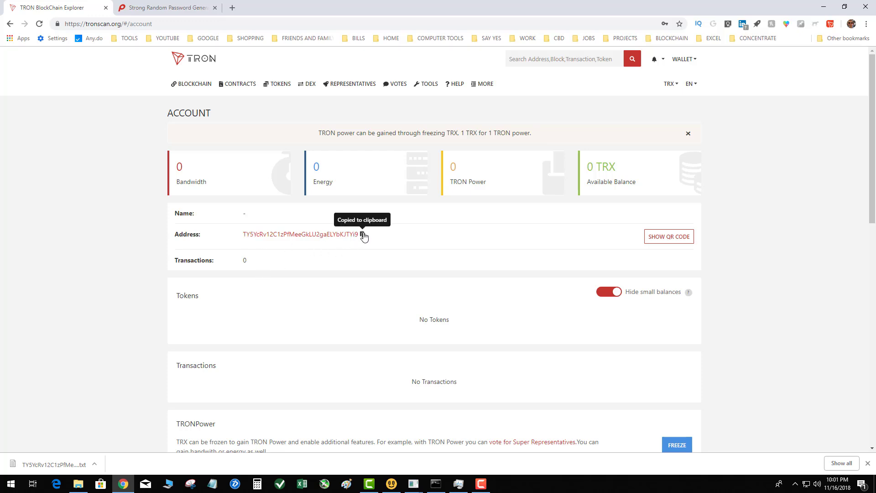
{"action": "left_click", "coordinate": [831, 24]}
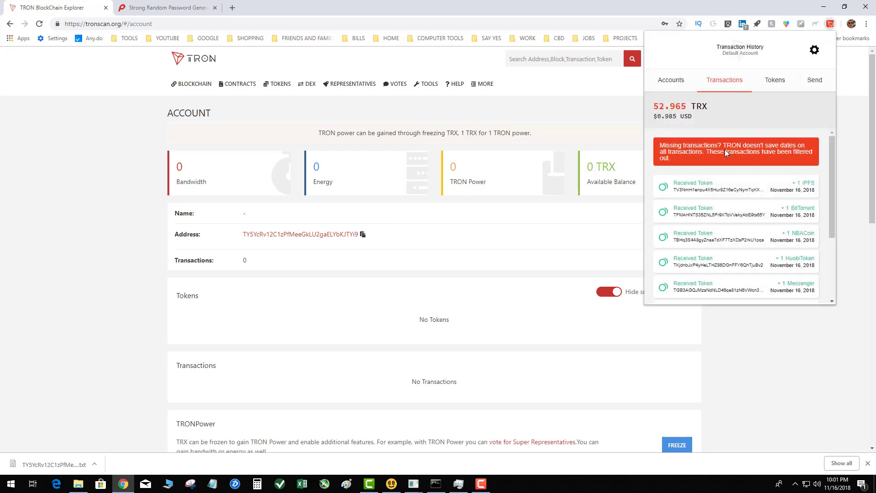
{"action": "left_click", "coordinate": [816, 81]}
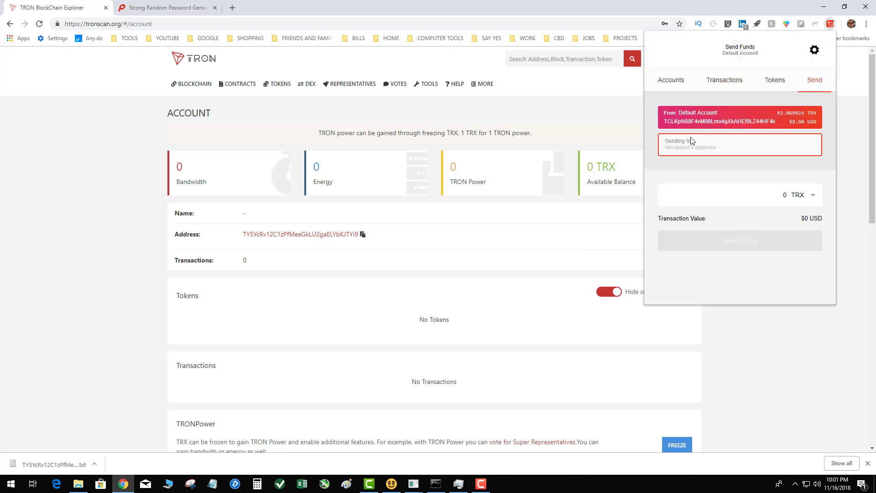
{"action": "key", "text": "ctrl+v"}
{"action": "double_click", "coordinate": [791, 195]}
{"action": "type", "text": "10"}
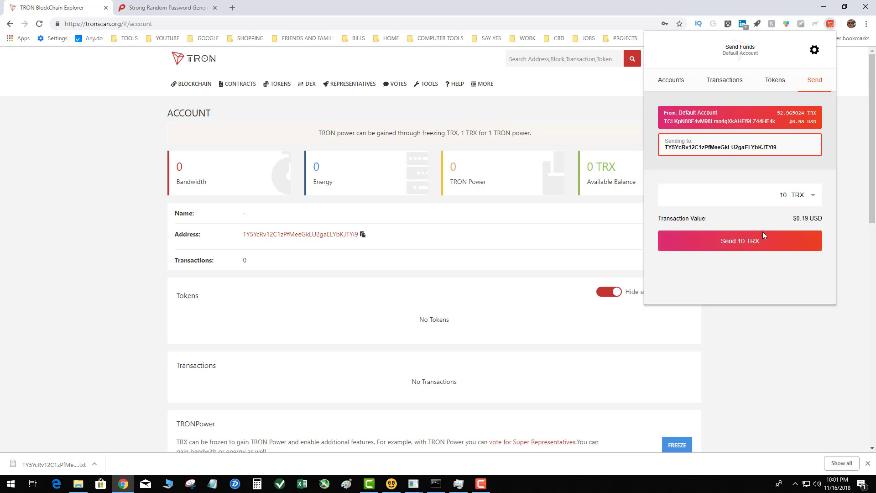
{"action": "left_click", "coordinate": [750, 243]}
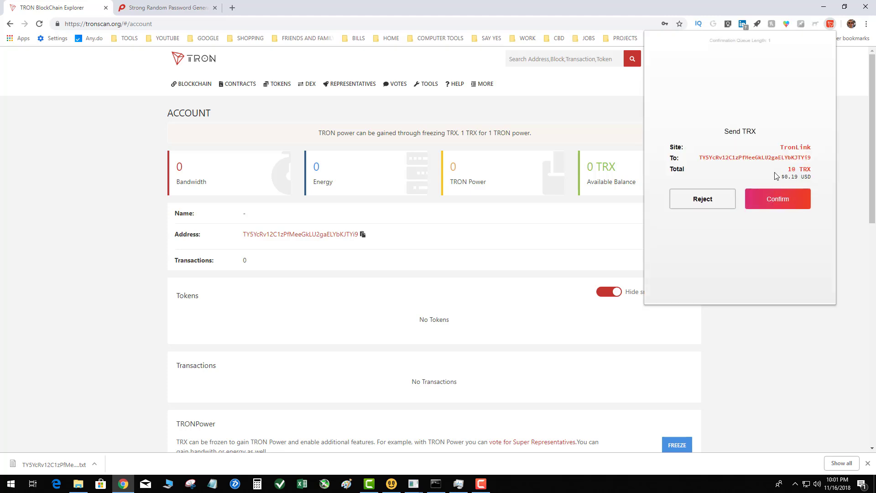
{"action": "left_click", "coordinate": [781, 200]}
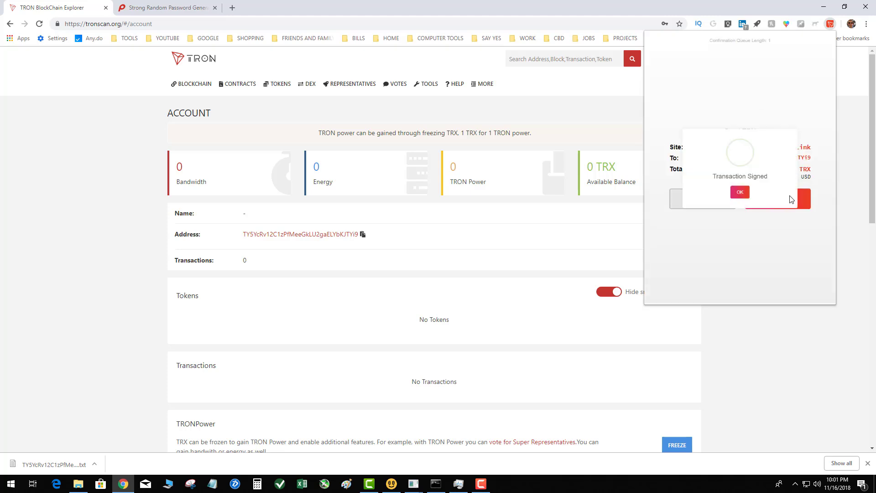
{"action": "left_click", "coordinate": [740, 202]}
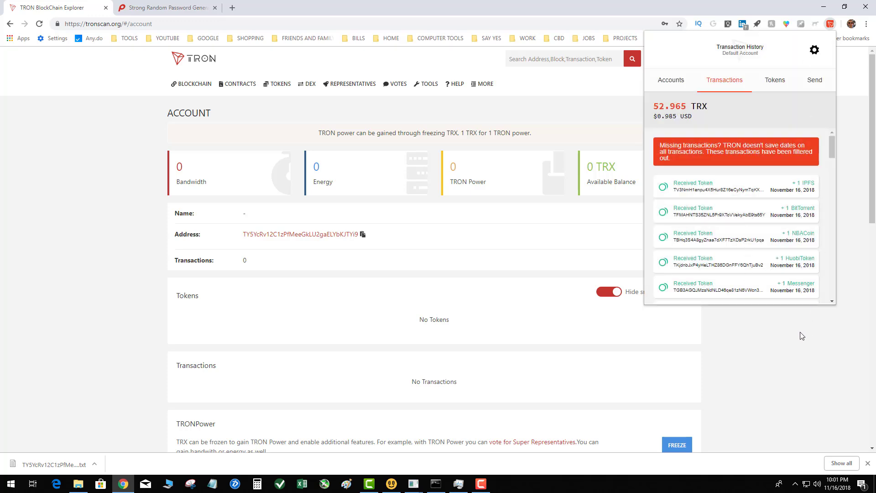
- Close TronLink and open the Votes page ranking super representatives
{"action": "left_click", "coordinate": [802, 336]}
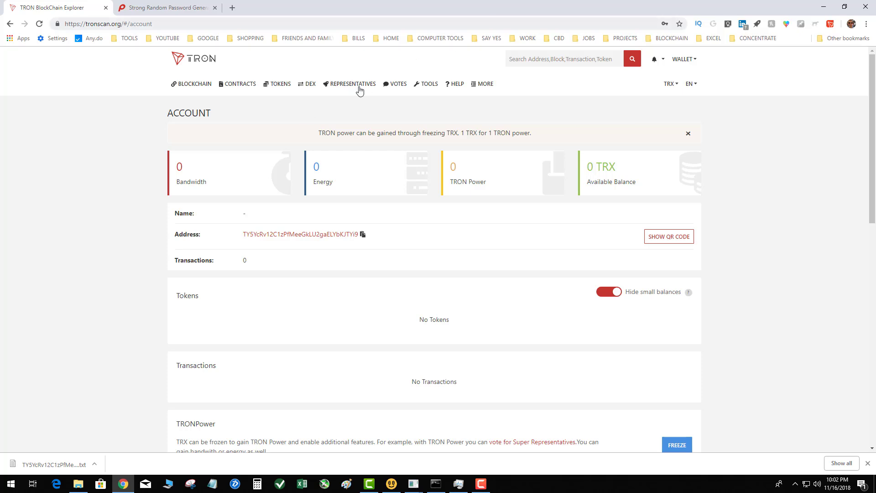
{"action": "left_click", "coordinate": [397, 86]}
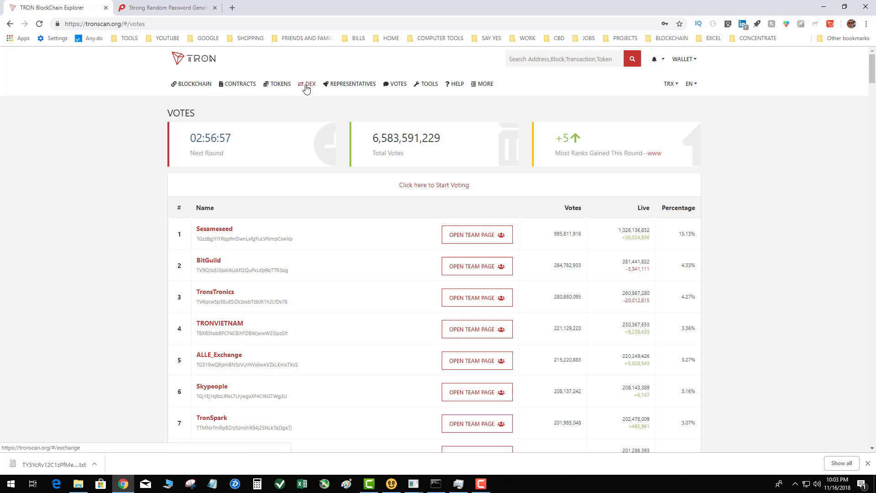
- Open the DEX, enter a 10 troncandy buy amount, then switch to dice/TRX
{"action": "left_click", "coordinate": [306, 85]}
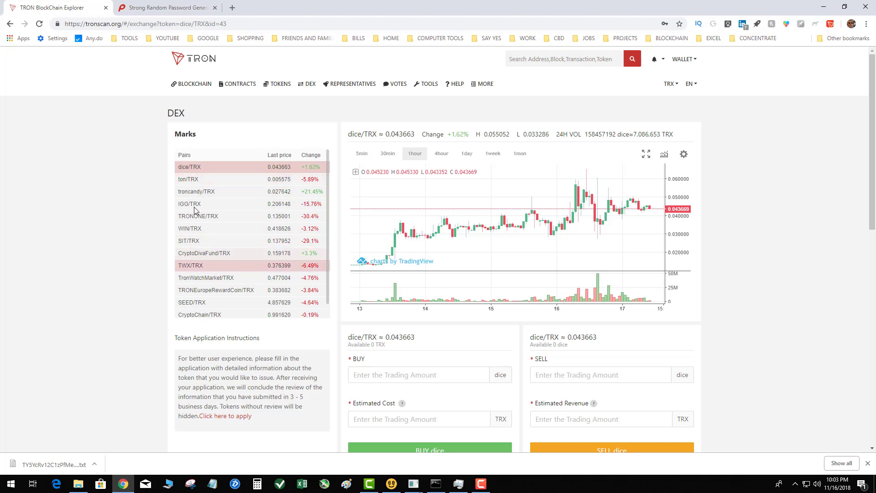
{"action": "left_click", "coordinate": [202, 192]}
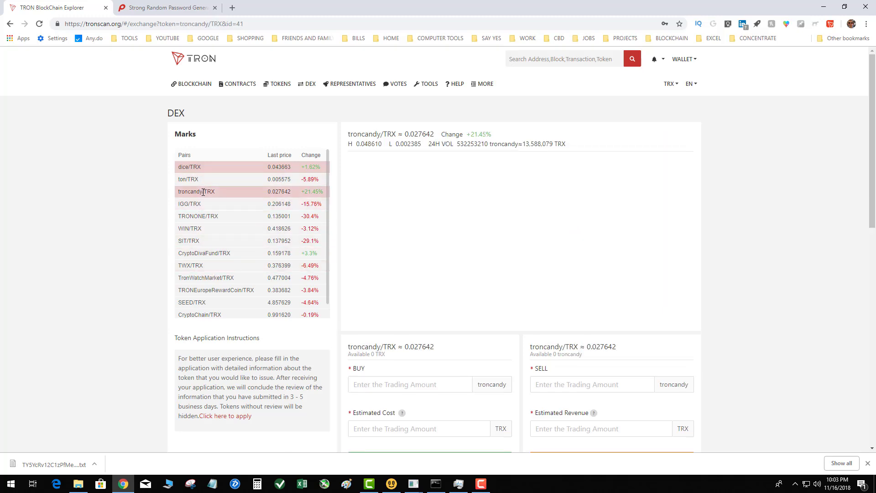
{"action": "left_click", "coordinate": [397, 385]}
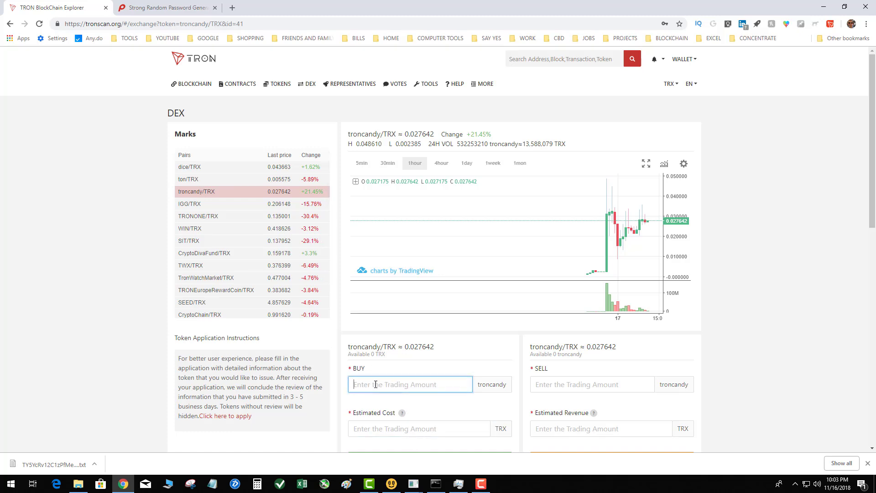
{"action": "type", "text": "10"}
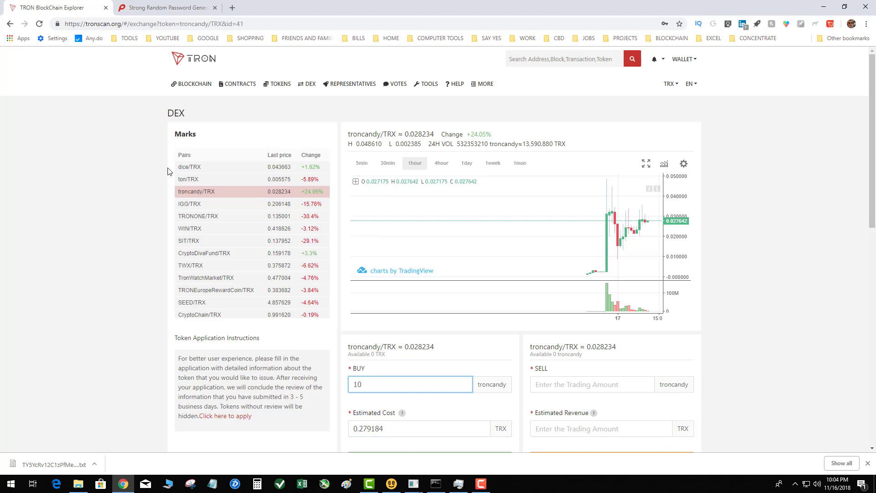
{"action": "left_click", "coordinate": [188, 171]}
- Switch the DEX to the troncandy/TRX market and zoom into its price chart
{"action": "scroll", "coordinate": [187, 170], "scroll_direction": "down", "scroll_amount": 1}
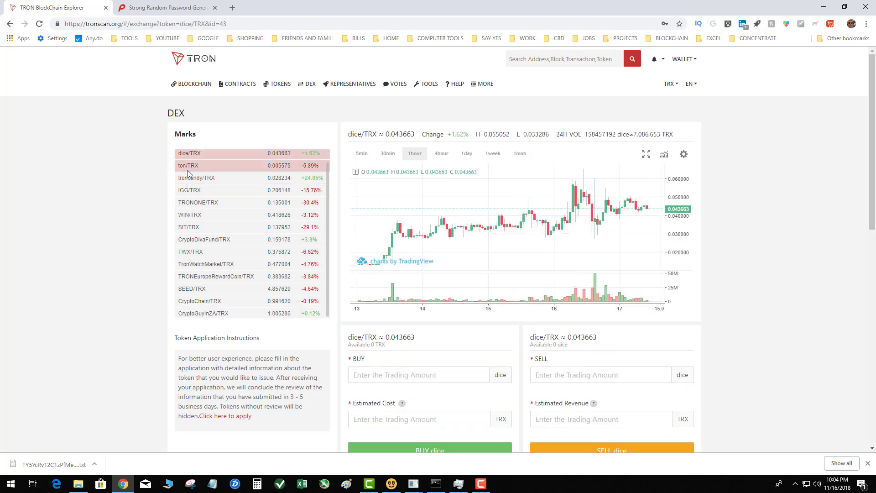
{"action": "scroll", "coordinate": [188, 171], "scroll_direction": "down", "scroll_amount": 1}
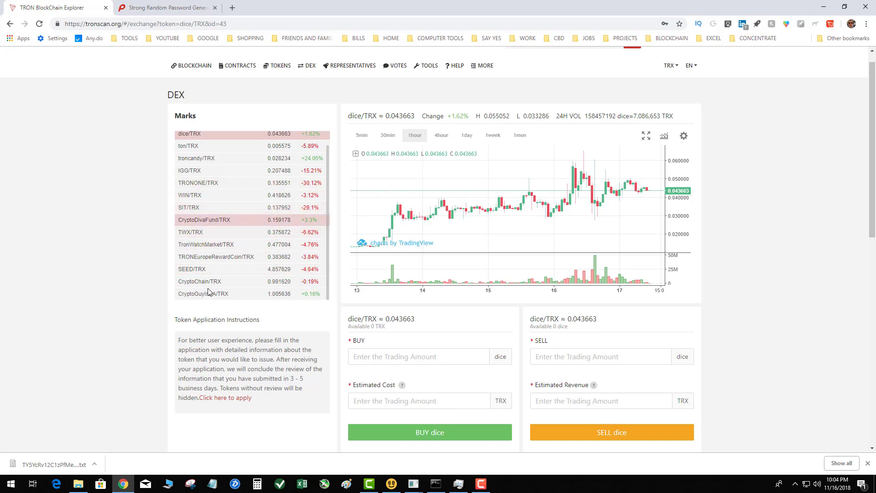
{"action": "left_click", "coordinate": [196, 158]}
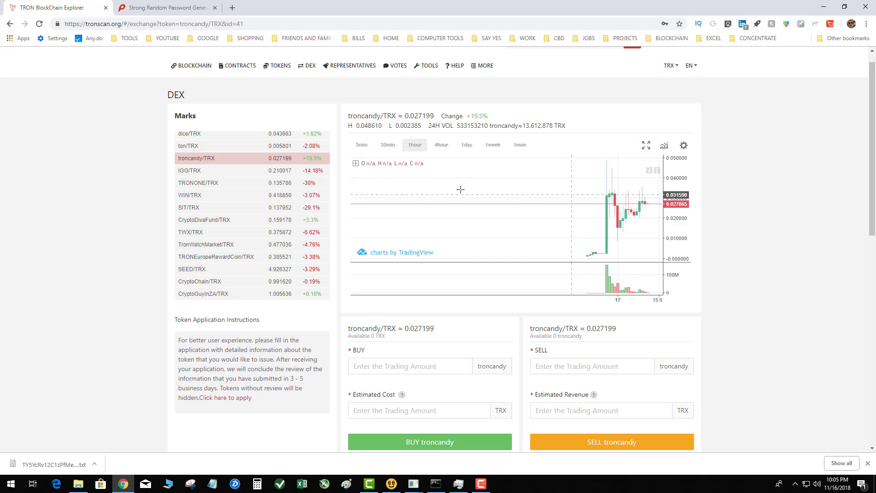
{"action": "scroll", "coordinate": [566, 173], "scroll_direction": "up", "scroll_amount": 2}
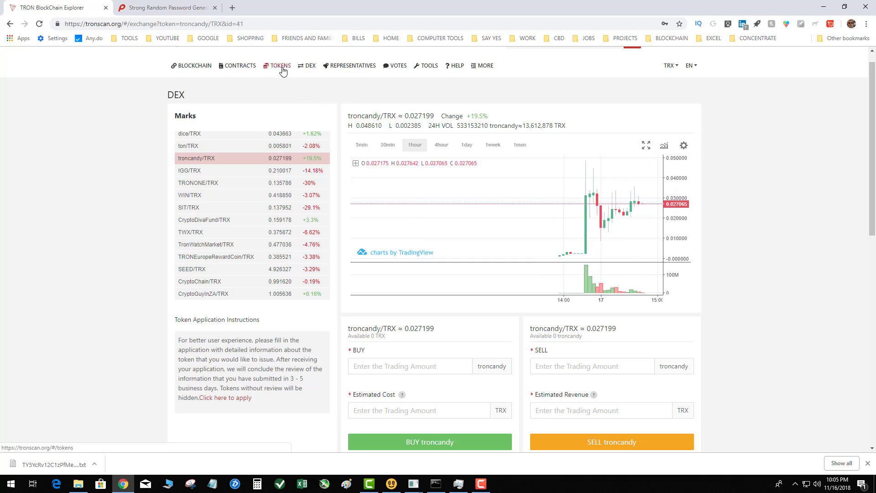
{"action": "mouse_move", "coordinate": [277, 66]}
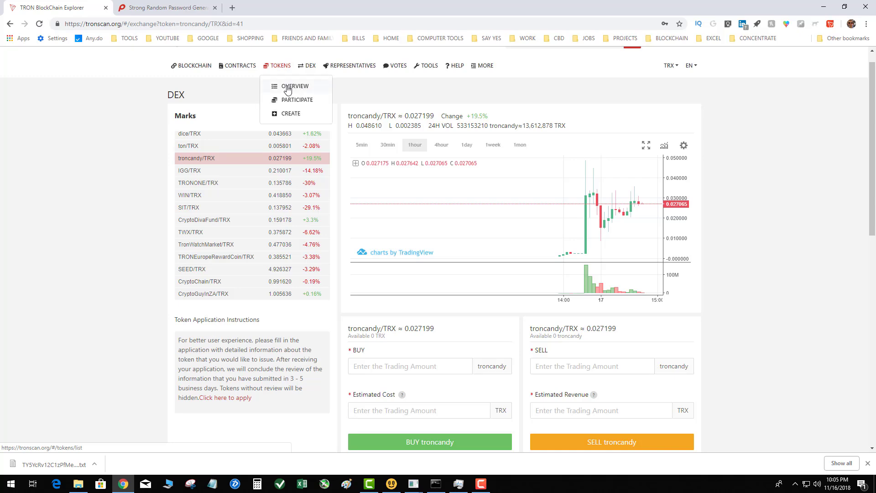
- Switch between the DEX and the token overview several times, ending on the token list
{"action": "left_click", "coordinate": [289, 87]}
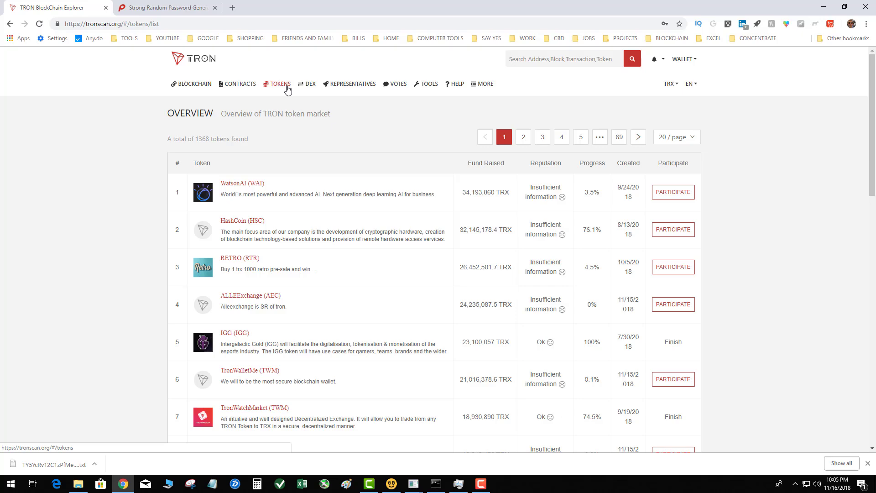
{"action": "left_click", "coordinate": [312, 85]}
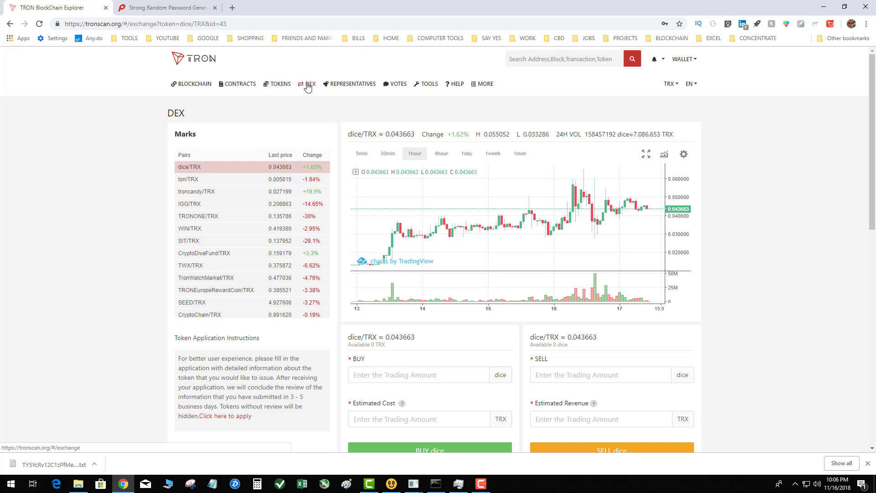
{"action": "left_click", "coordinate": [279, 84]}
{"action": "left_click", "coordinate": [284, 105]}
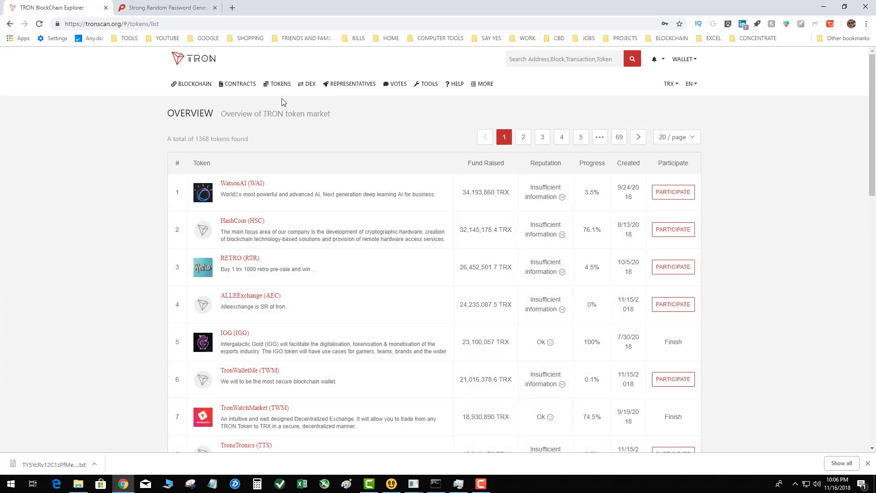
{"action": "left_click", "coordinate": [306, 87]}
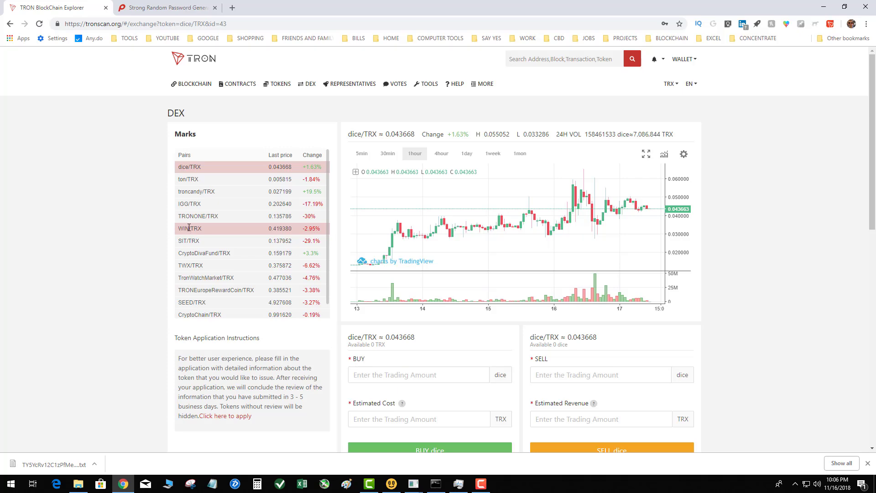
{"action": "left_click", "coordinate": [275, 84]}
{"action": "left_click", "coordinate": [276, 120]}
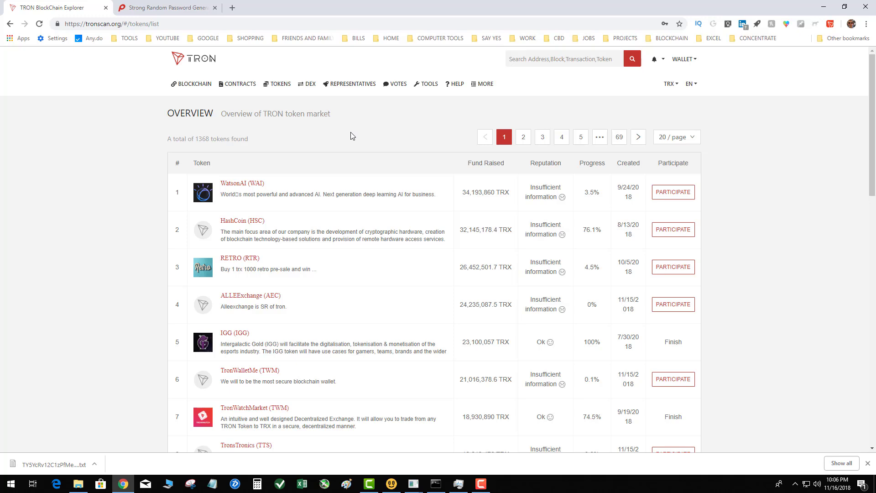
- Search the token overview for WIN, then open and dismiss its Participate purchase prompt
{"action": "left_click", "coordinate": [557, 58]}
{"action": "type", "text": "WIN"}
{"action": "left_click", "coordinate": [633, 59]}
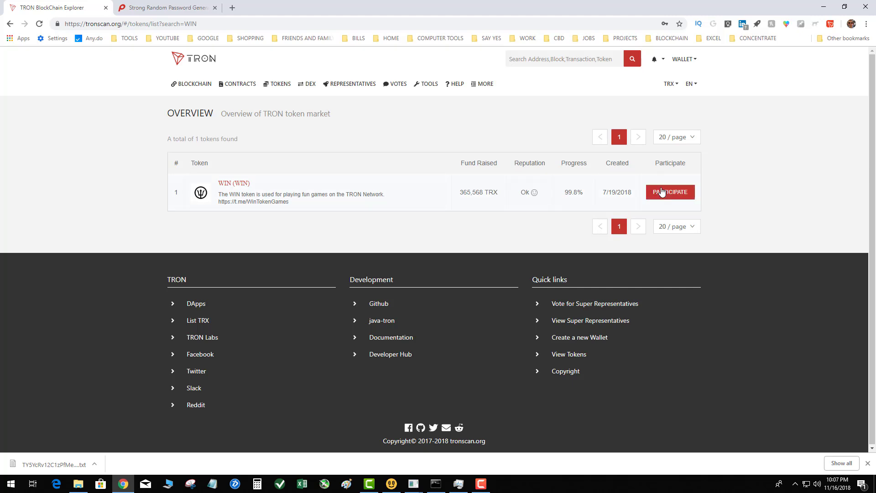
{"action": "left_click", "coordinate": [662, 191]}
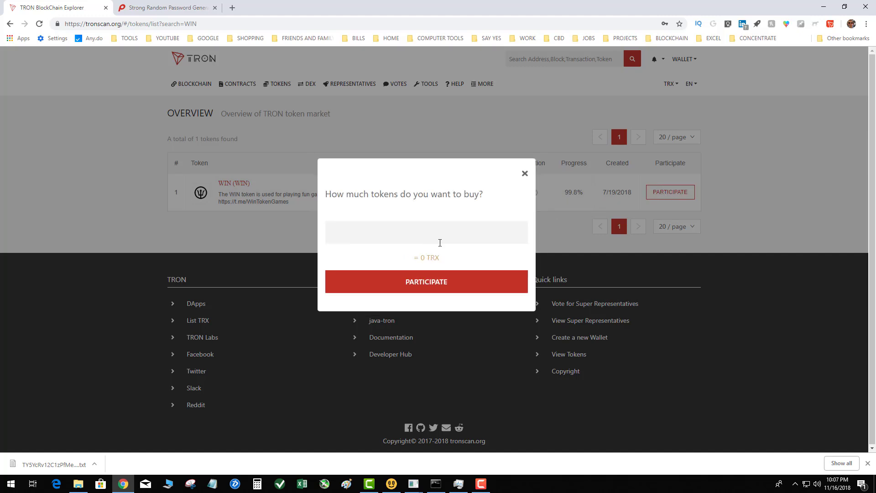
{"action": "left_click", "coordinate": [525, 175]}
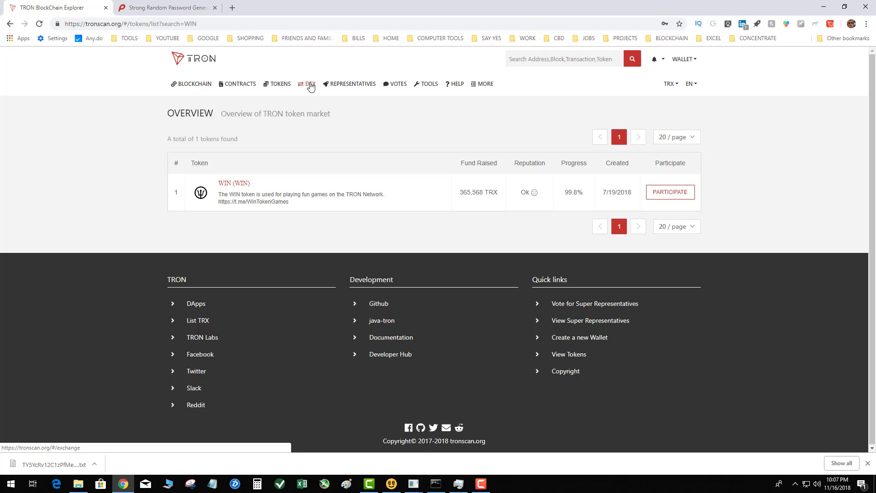
- Open the WIN token page and follow its Website link to tronbaccarat.com
{"action": "left_click", "coordinate": [237, 184]}
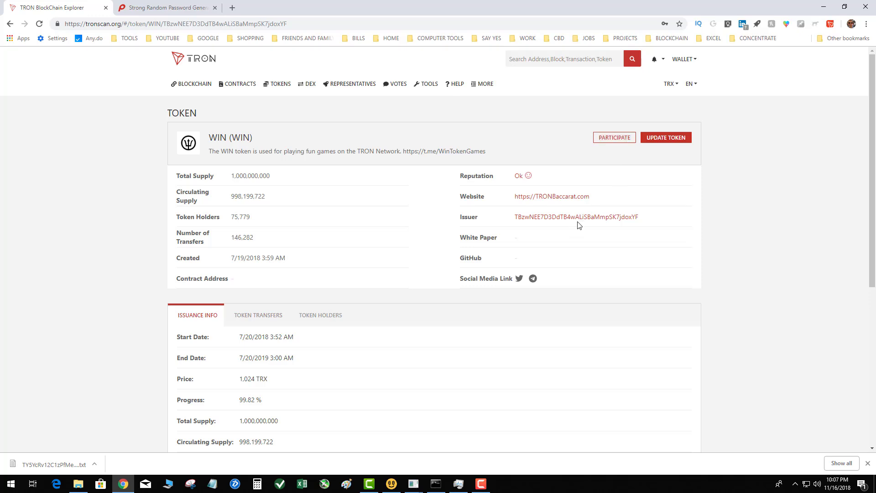
{"action": "left_click", "coordinate": [544, 200]}
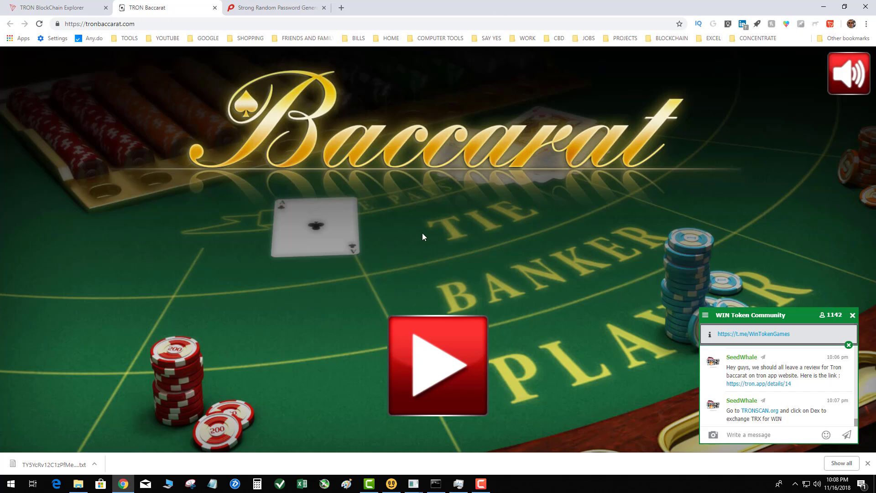
- Start Baccarat and bet 10 TRX on BANKER using the 5 chip twice
{"action": "left_click", "coordinate": [436, 364]}
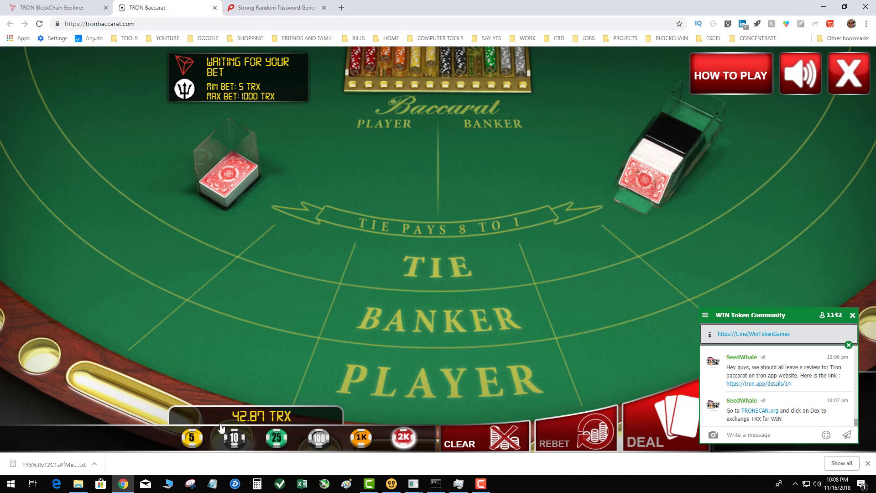
{"action": "left_click", "coordinate": [192, 450]}
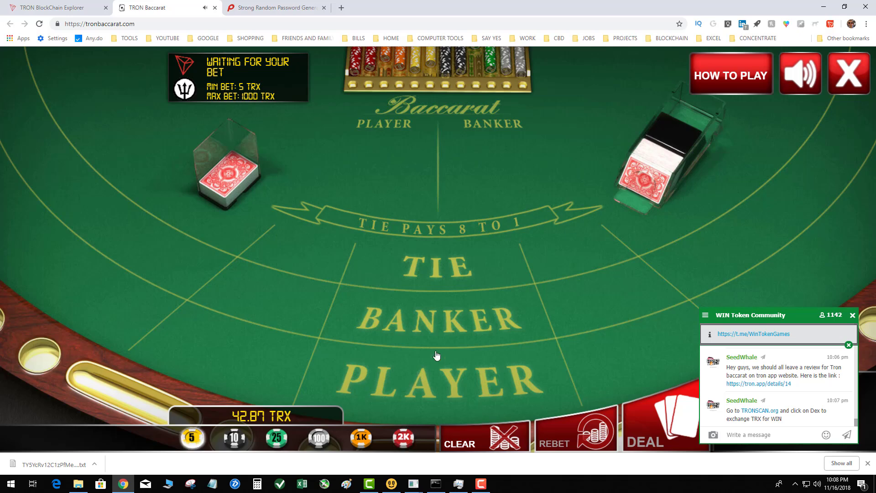
{"action": "left_click", "coordinate": [449, 322]}
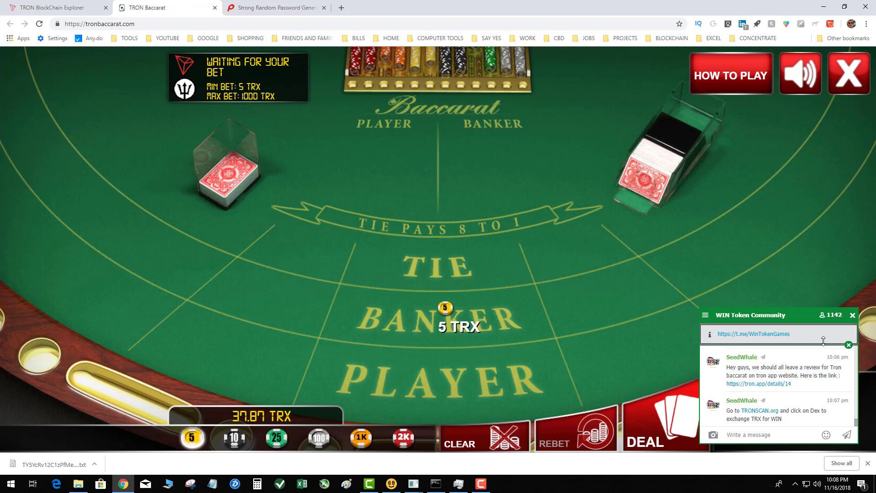
{"action": "left_click", "coordinate": [852, 318]}
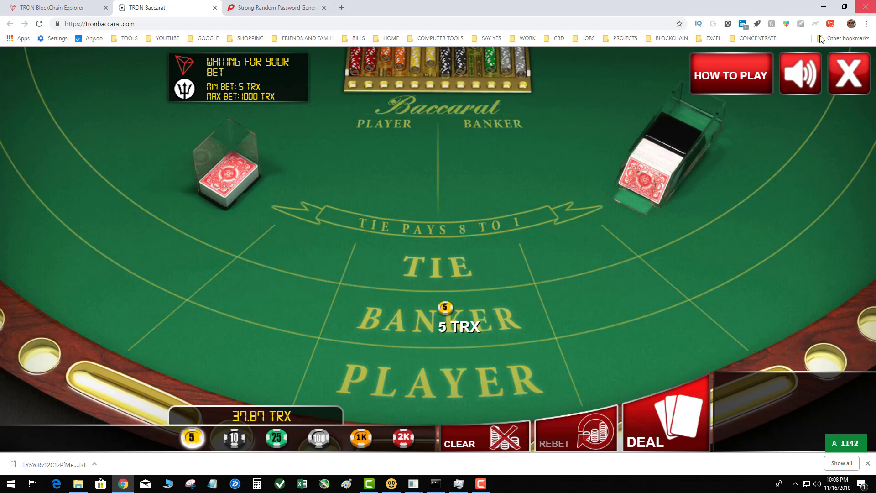
{"action": "left_click", "coordinate": [830, 24]}
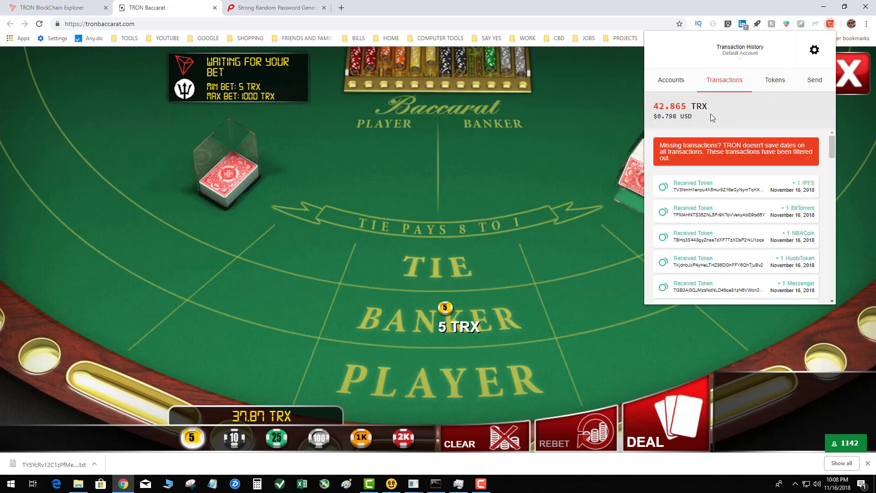
{"action": "left_click", "coordinate": [522, 323]}
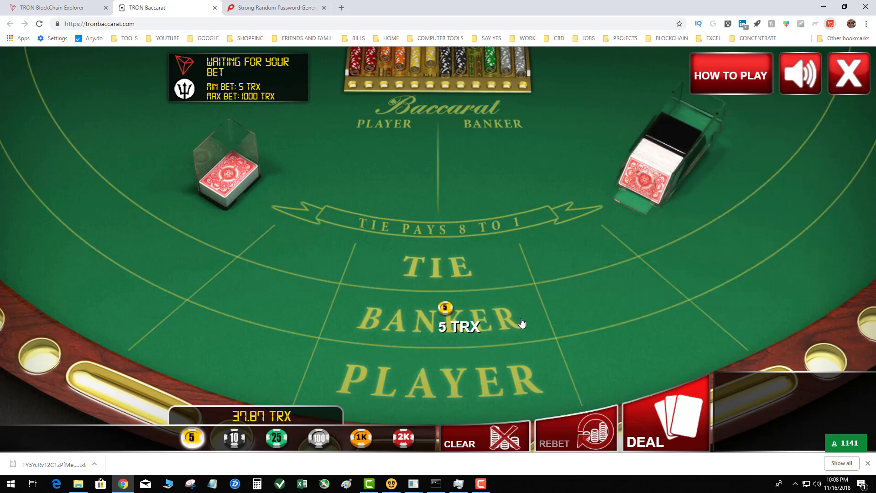
{"action": "left_click", "coordinate": [523, 323]}
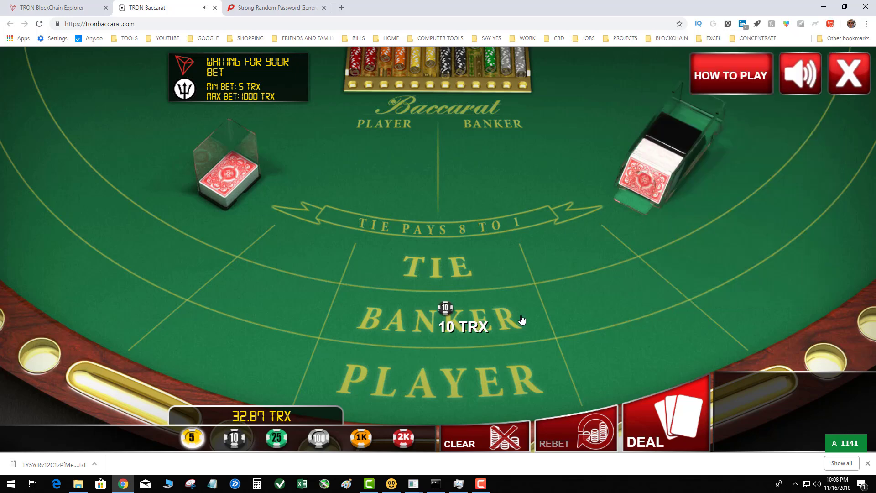
- Deal the 10 TRX BANKER hand, approve it in TronLink, then close the Baccarat tab
{"action": "left_click", "coordinate": [665, 416]}
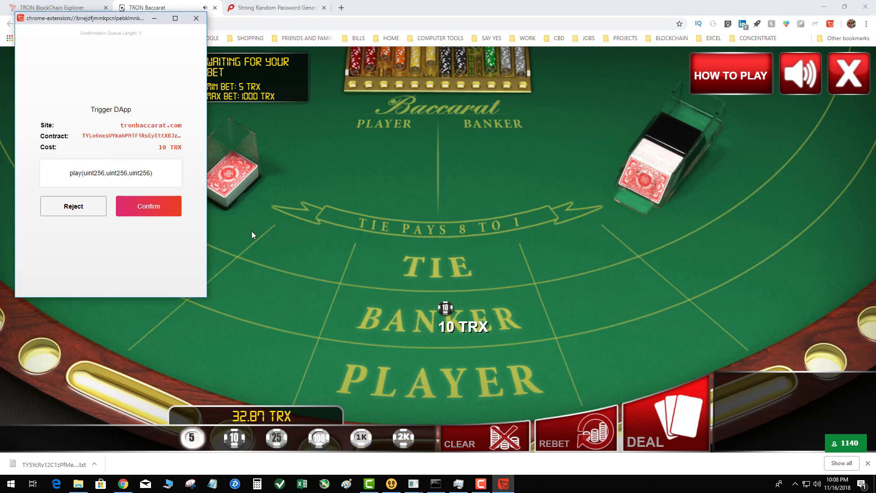
{"action": "left_click", "coordinate": [149, 214]}
{"action": "left_click", "coordinate": [163, 206]}
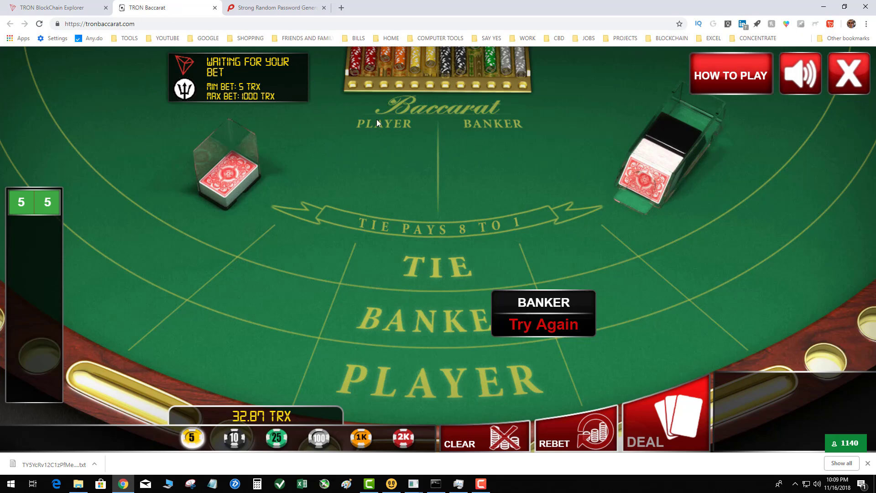
{"action": "left_click", "coordinate": [214, 9]}
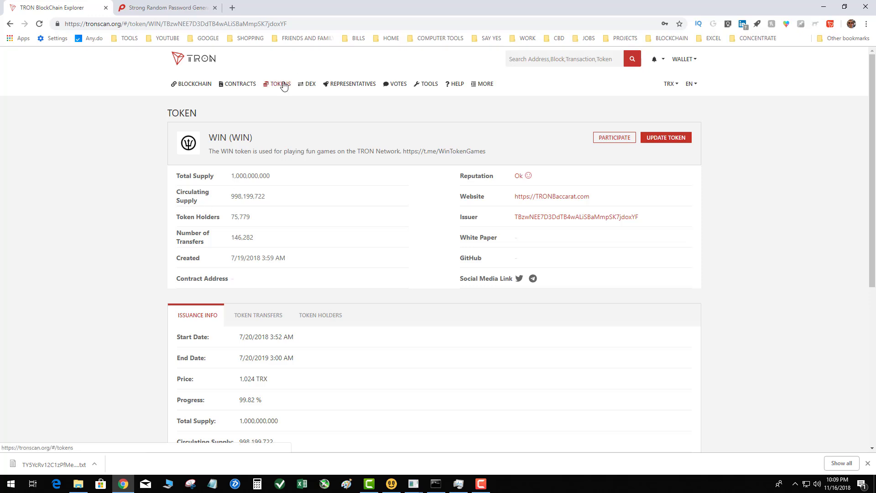
- Return to the token overview and scroll down the list of 1,368 tokens
{"action": "mouse_move", "coordinate": [278, 84]}
{"action": "left_click", "coordinate": [289, 104]}
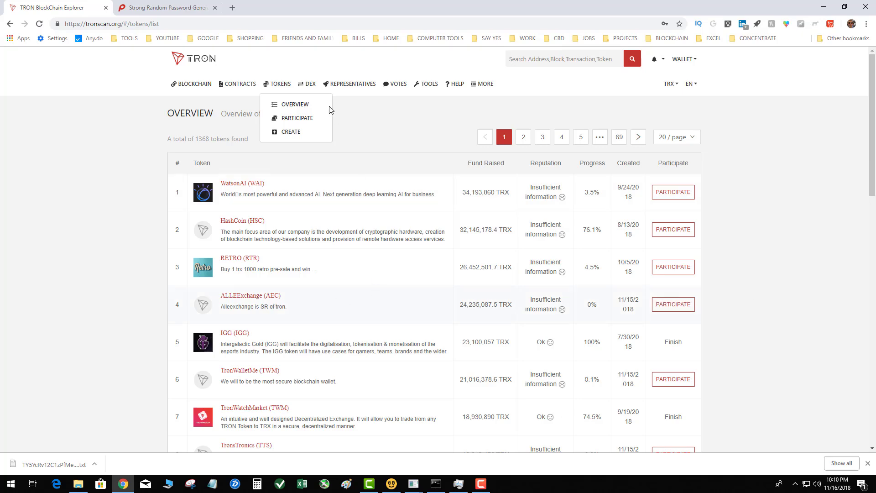
{"action": "scroll", "coordinate": [429, 221], "scroll_direction": "down", "scroll_amount": 2}
{"action": "scroll", "coordinate": [407, 254], "scroll_direction": "down", "scroll_amount": 2}
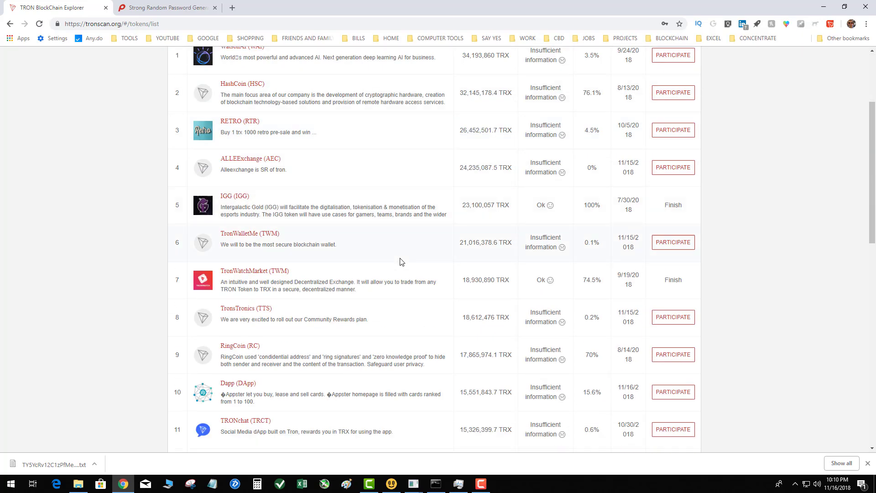
{"action": "scroll", "coordinate": [365, 297], "scroll_direction": "down", "scroll_amount": 2}
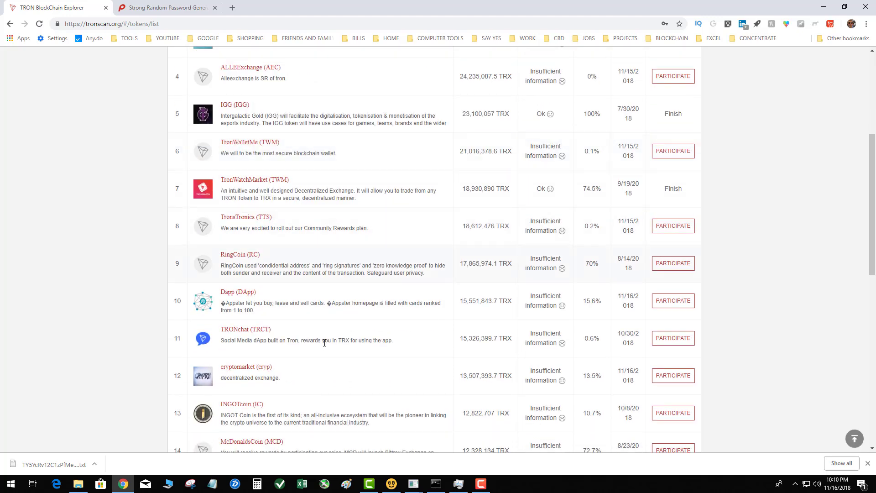
- Open the TRONchat (TRCT) token page showing 100 billion supply and 32 holders
{"action": "left_click", "coordinate": [237, 330]}
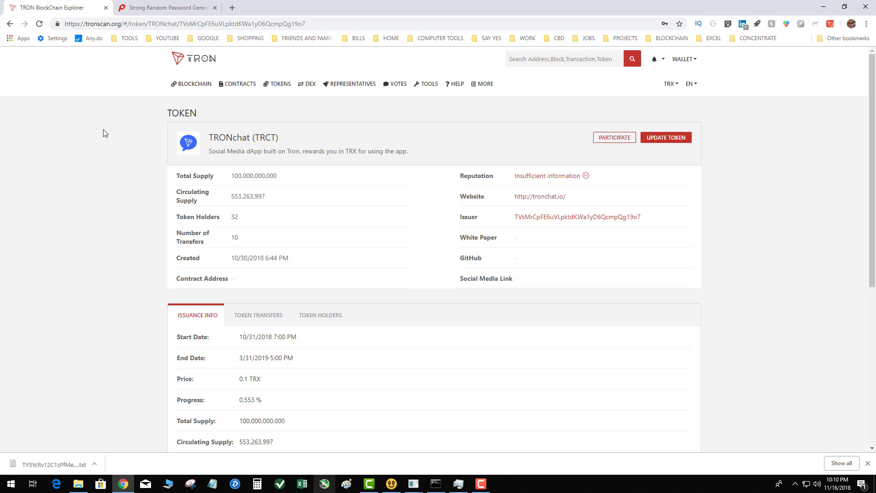
{"action": "mouse_move", "coordinate": [240, 84]}
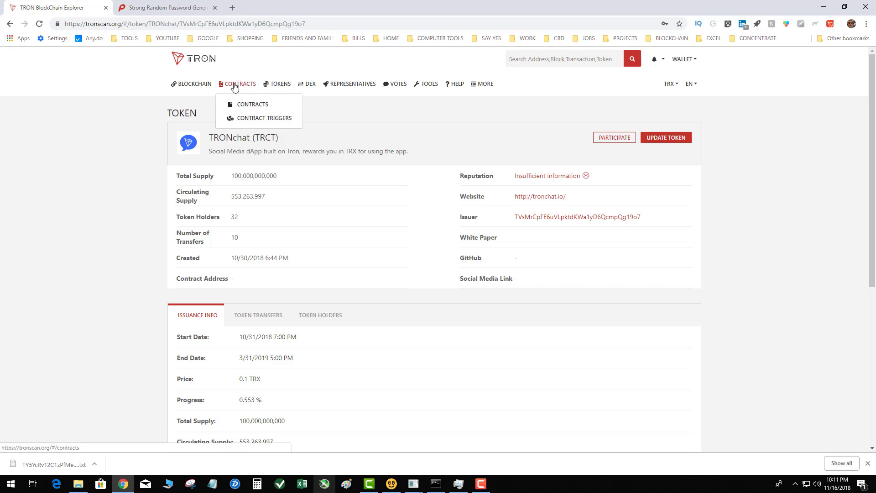
- Open the Contracts list of 269 smart contracts and browse it, led by TronBet and TronDice
{"action": "left_click", "coordinate": [253, 106]}
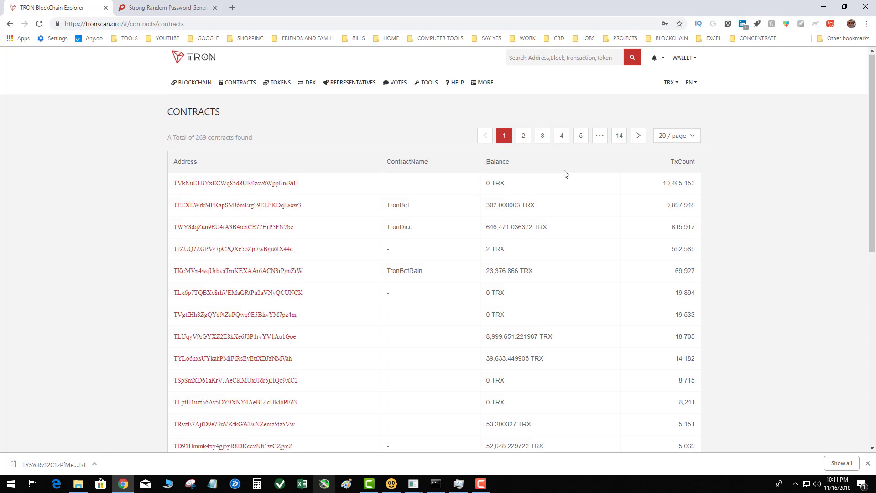
{"action": "scroll", "coordinate": [565, 174], "scroll_direction": "down", "scroll_amount": 5}
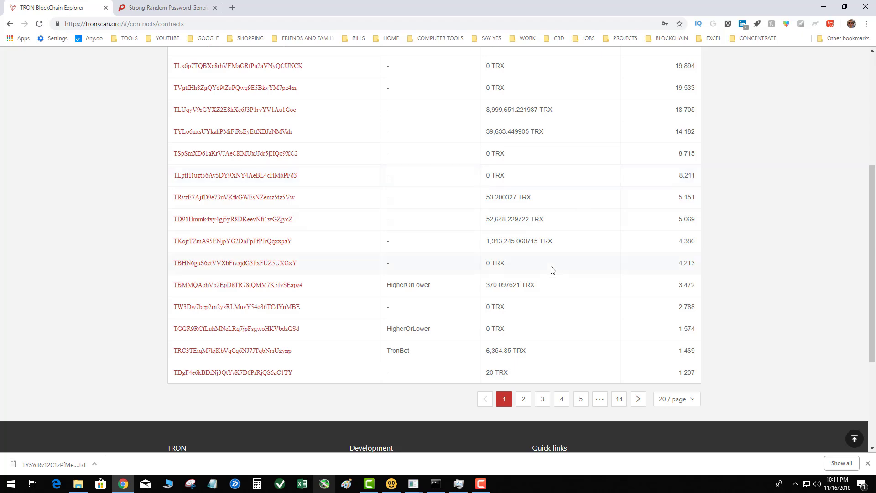
{"action": "scroll", "coordinate": [562, 346], "scroll_direction": "up", "scroll_amount": 5}
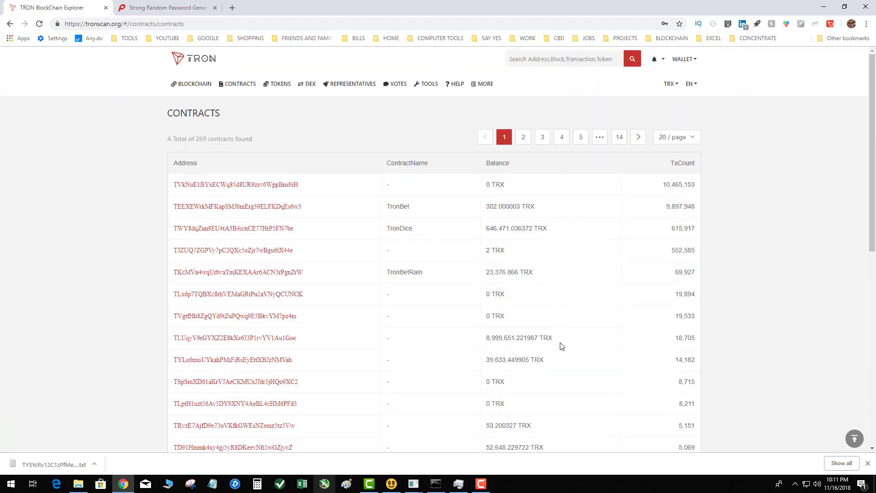